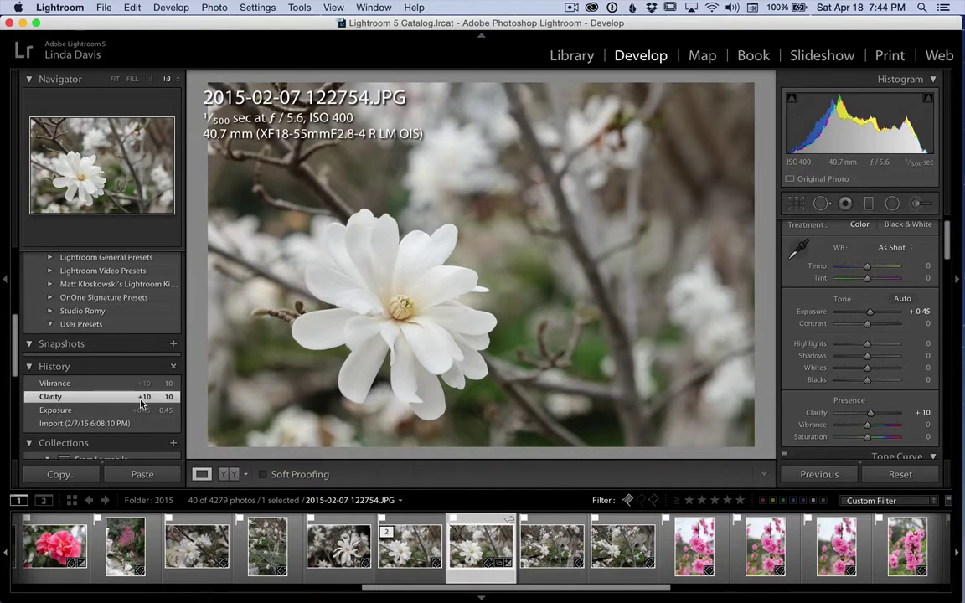
Restore the Vibrance history state and open the magnolia photo in Photoshop as a copy with Lightroom adjustments
click(140, 385)
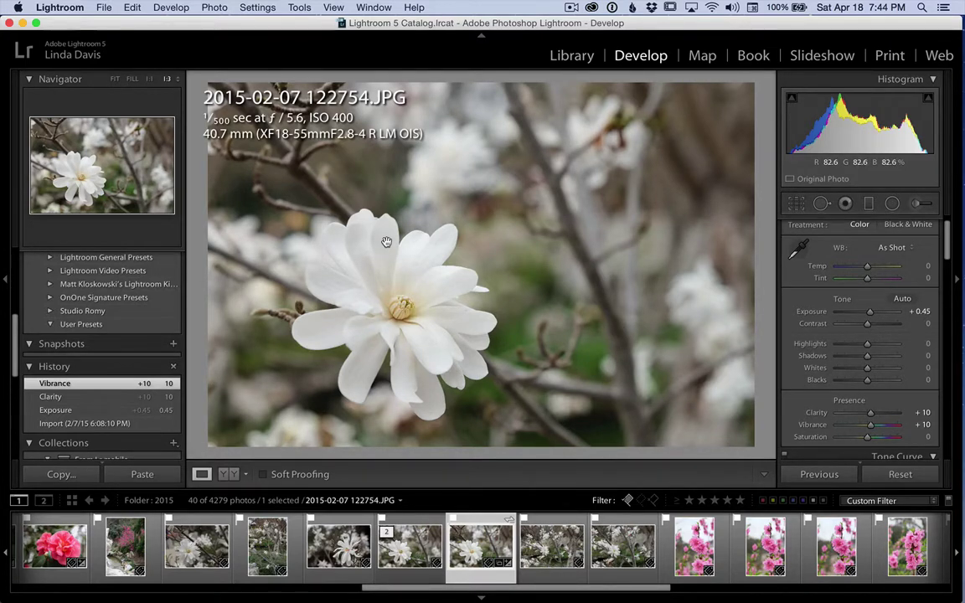
key(super+e)
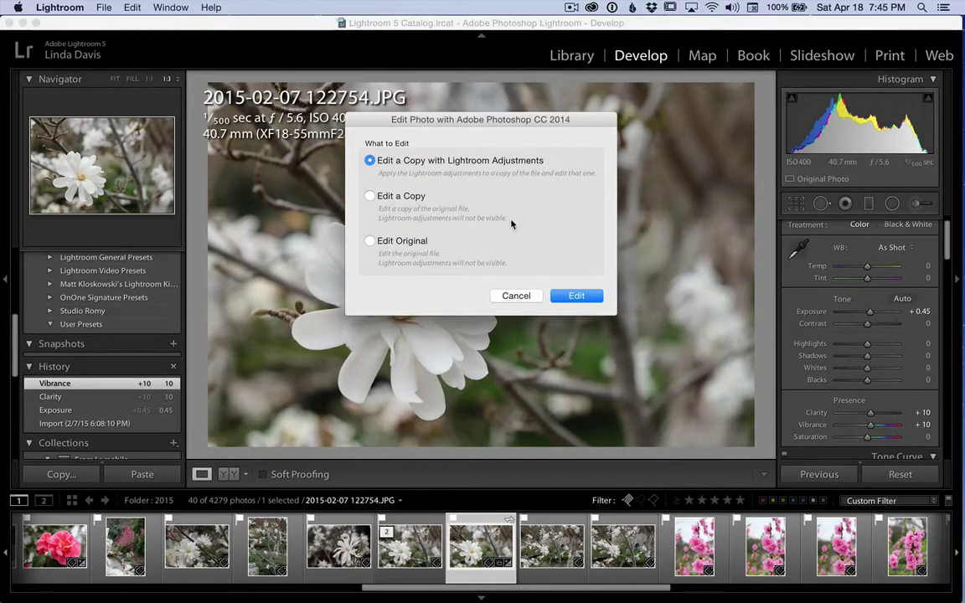
click(576, 297)
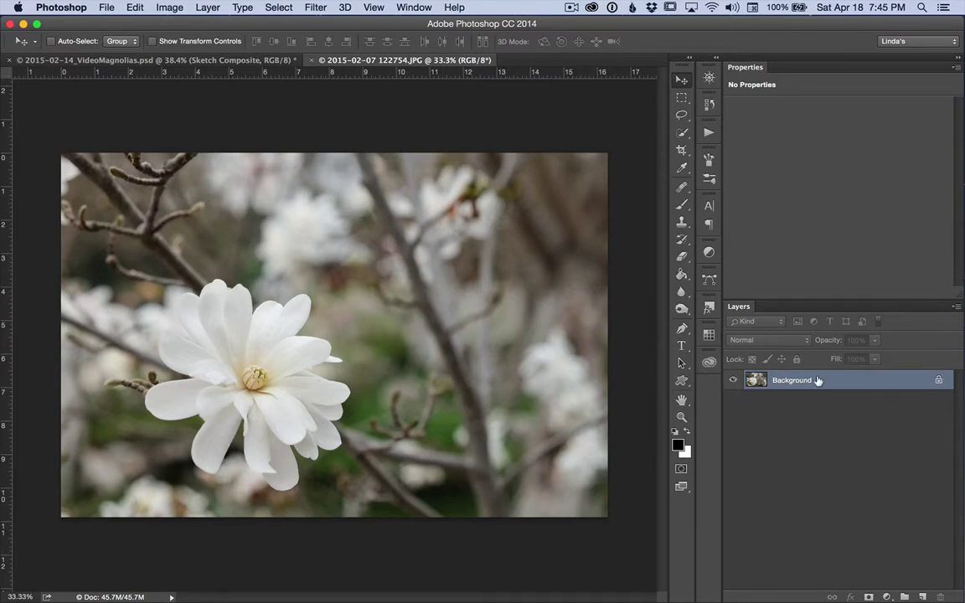
Duplicate the Background layer, hiding the original, and desaturate the duplicate
key(super+j)
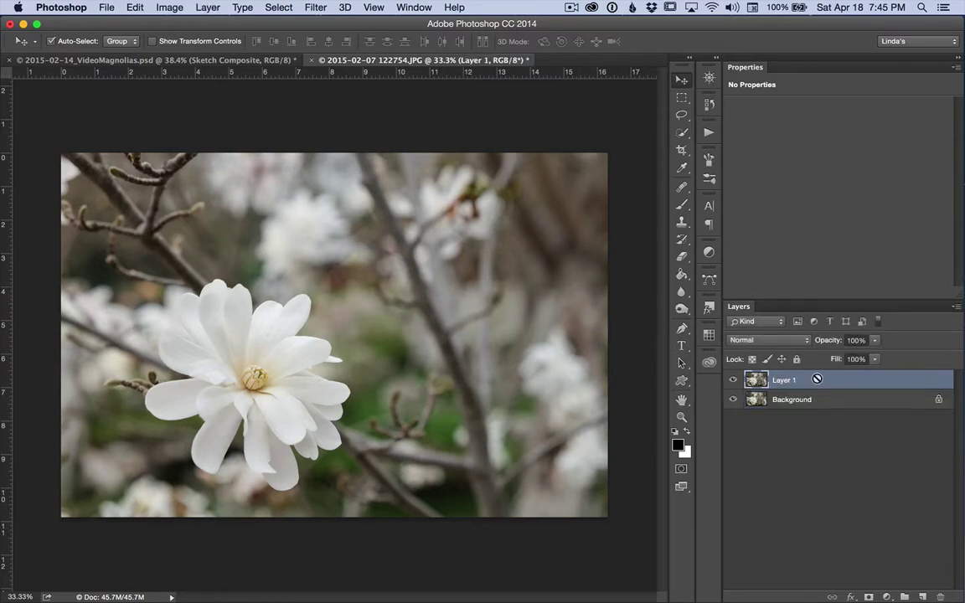
click(732, 399)
click(165, 7)
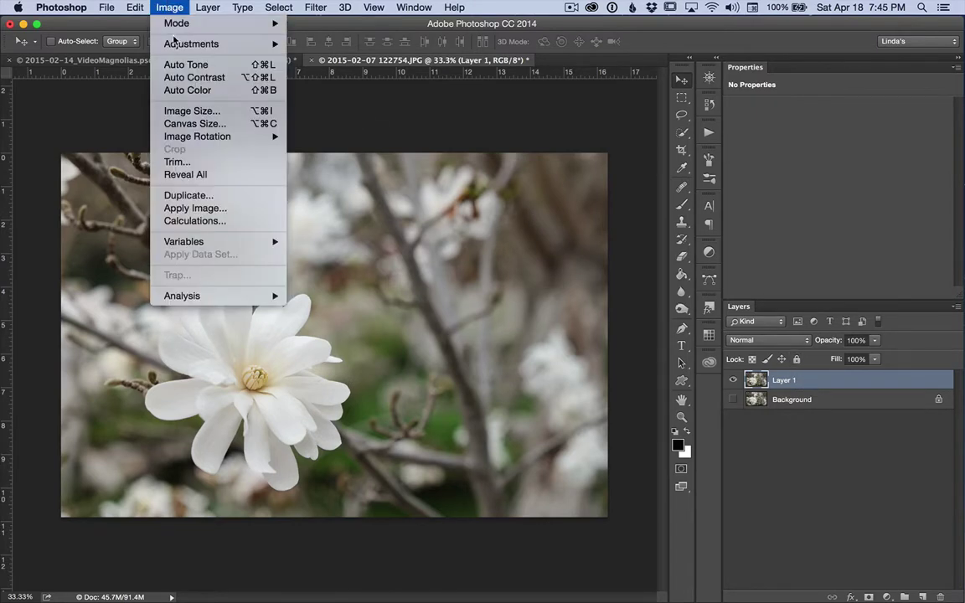
mouse_move(159, 44)
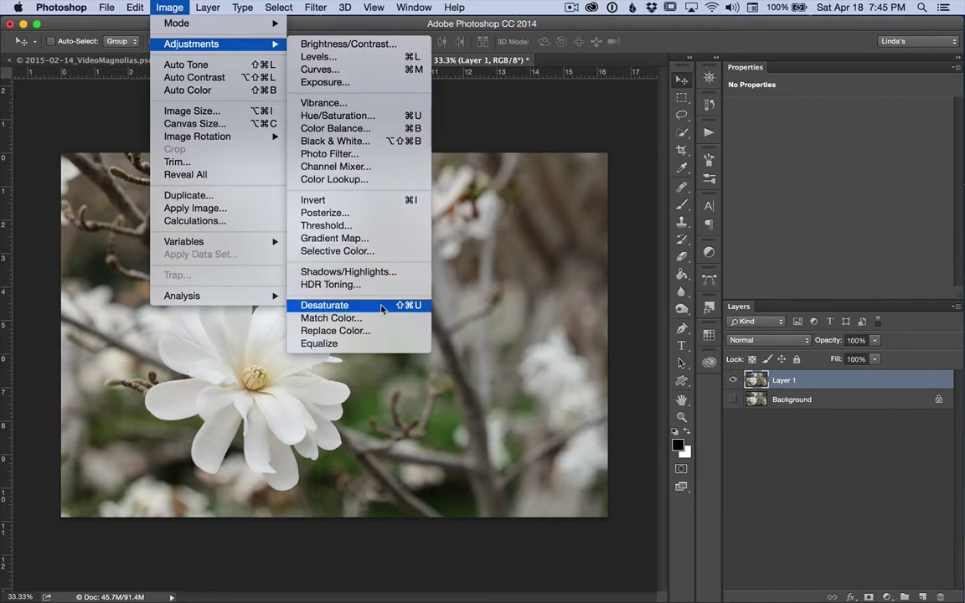
click(781, 381)
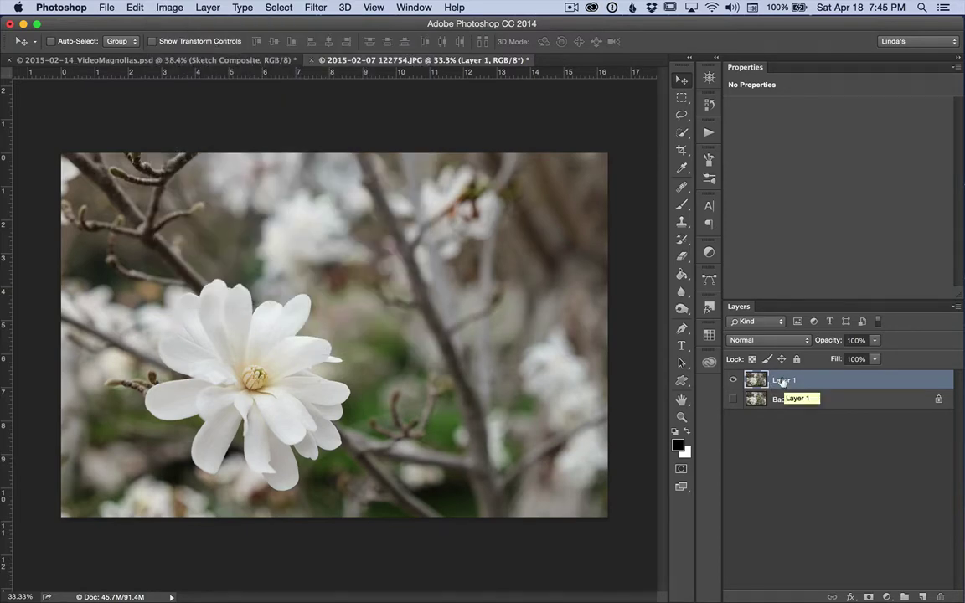
key(shift+super+u)
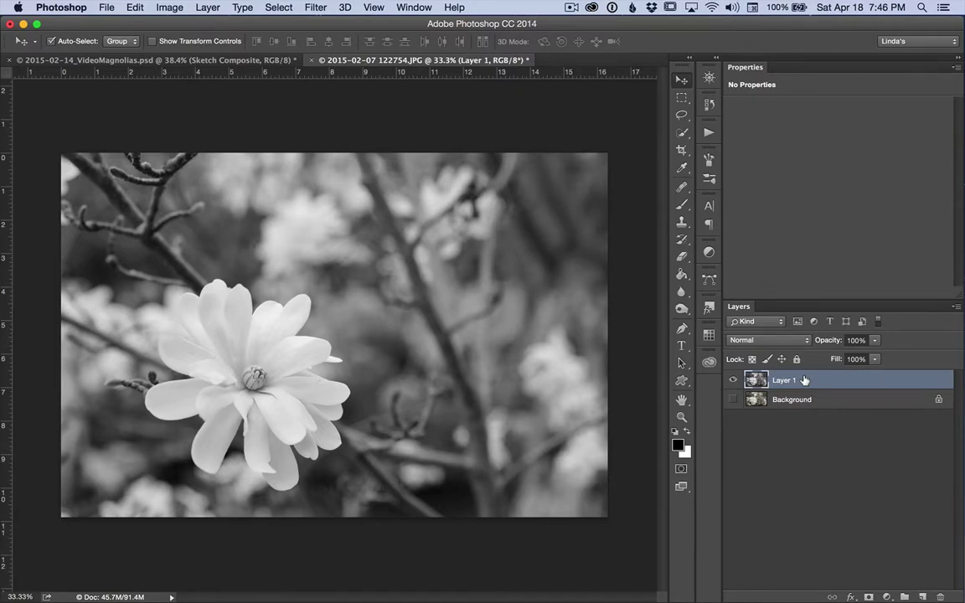
Duplicate the desaturated Layer 1 and invert the tones of the copy
key(super+j)
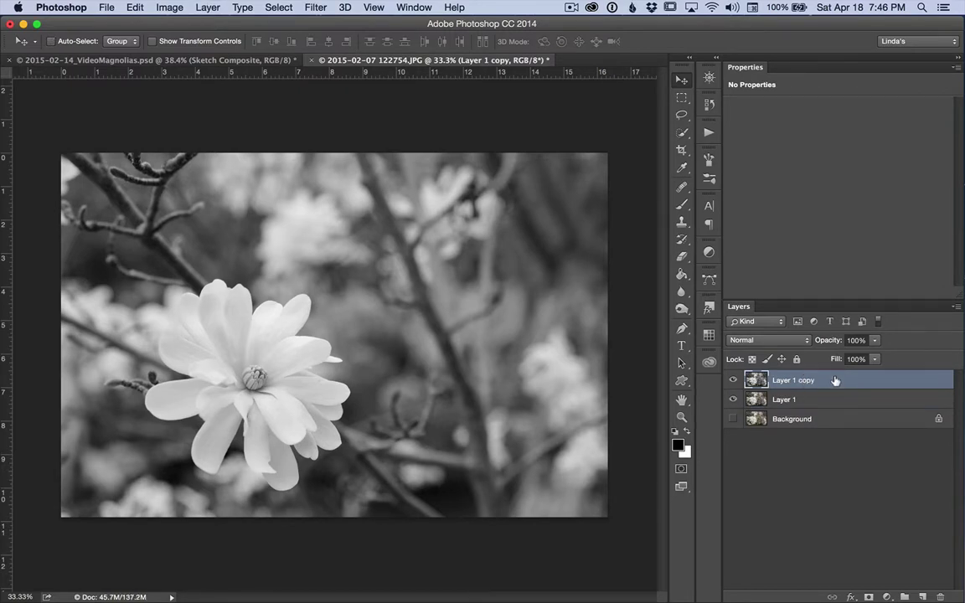
click(172, 7)
mouse_move(209, 44)
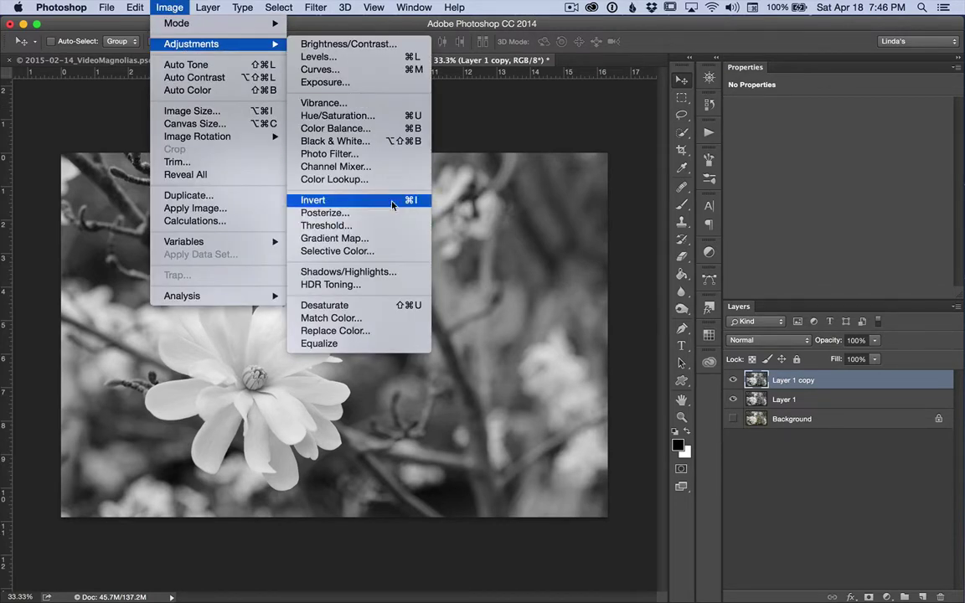
click(812, 382)
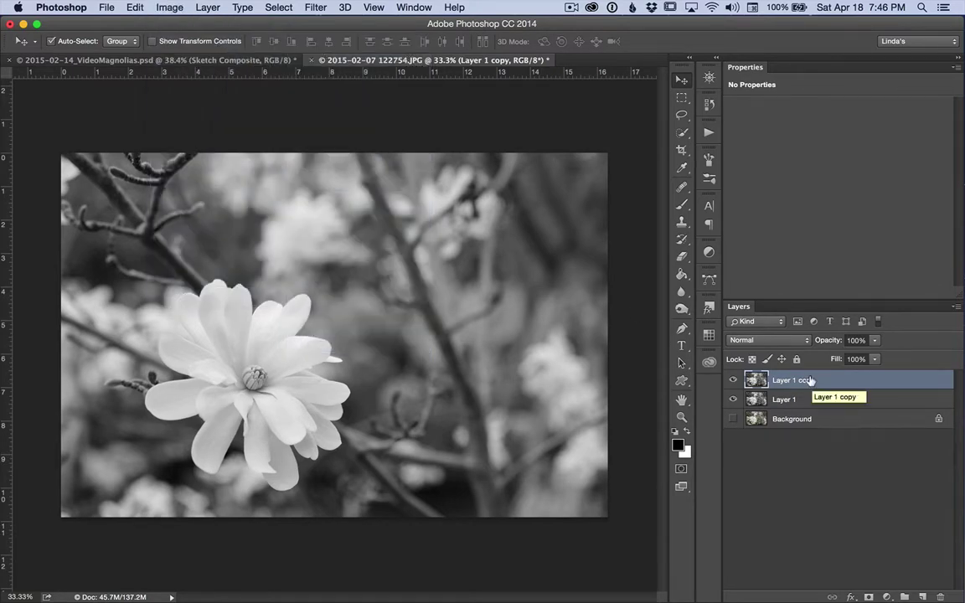
key(super+i)
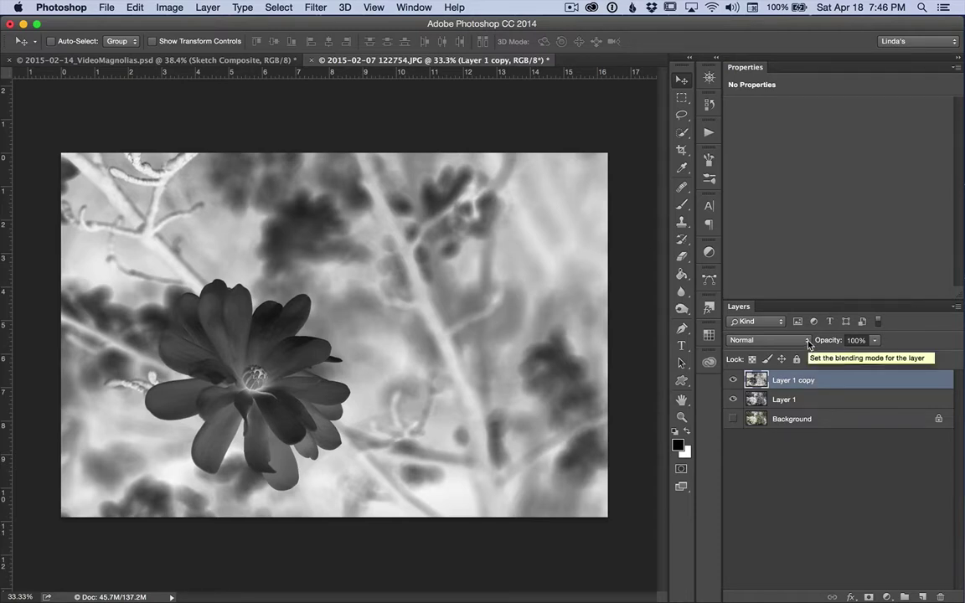
Set Layer 1 copy to Color Dodge and apply the Minimum filter with a 3-pixel radius, preserving Squareness
click(808, 342)
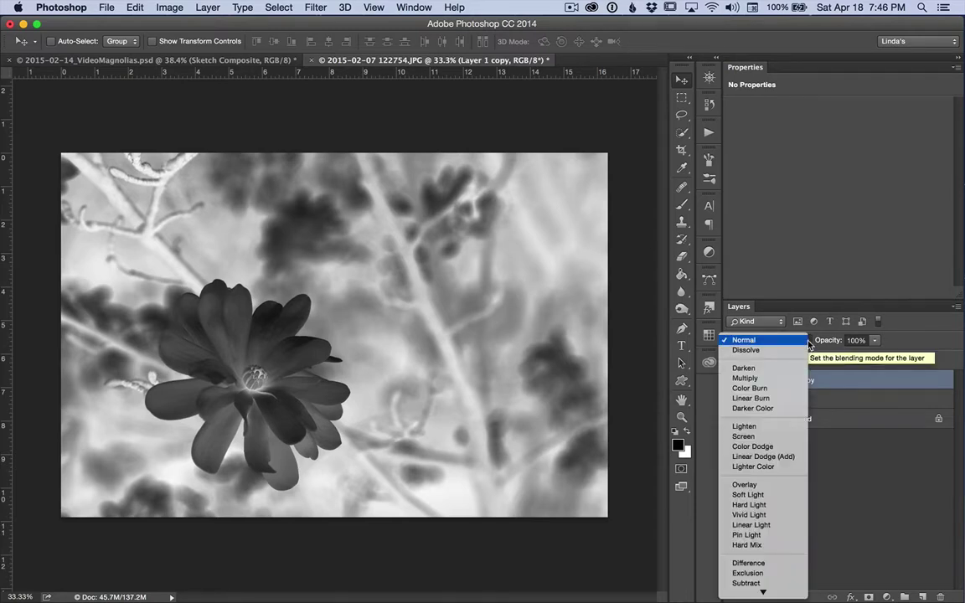
click(782, 448)
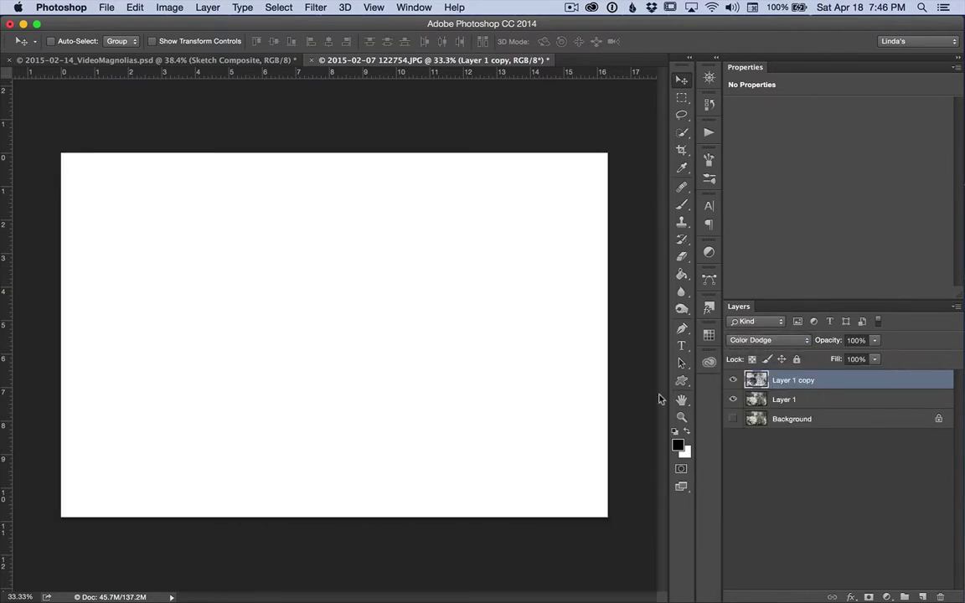
click(316, 7)
mouse_move(336, 281)
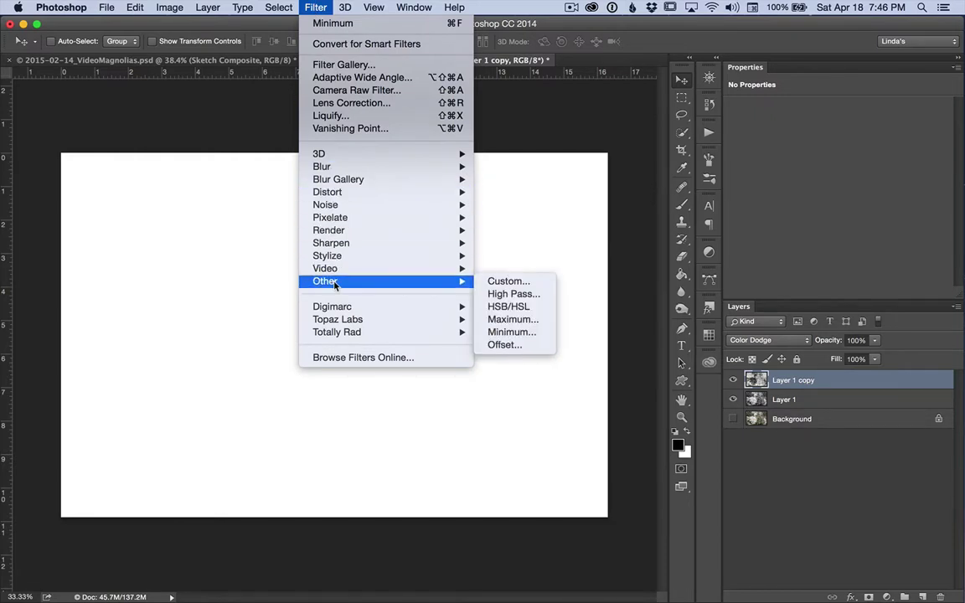
click(508, 332)
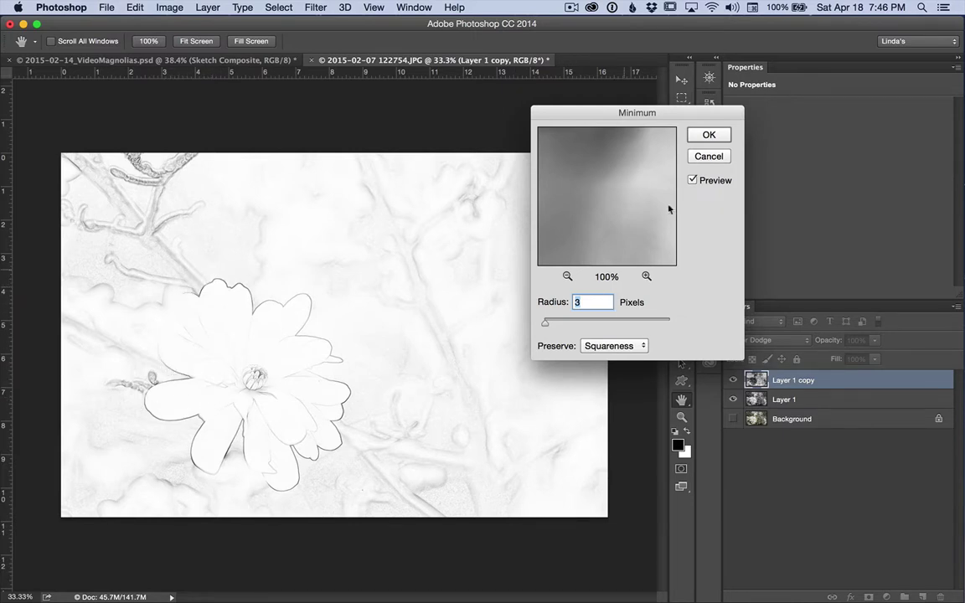
click(301, 300)
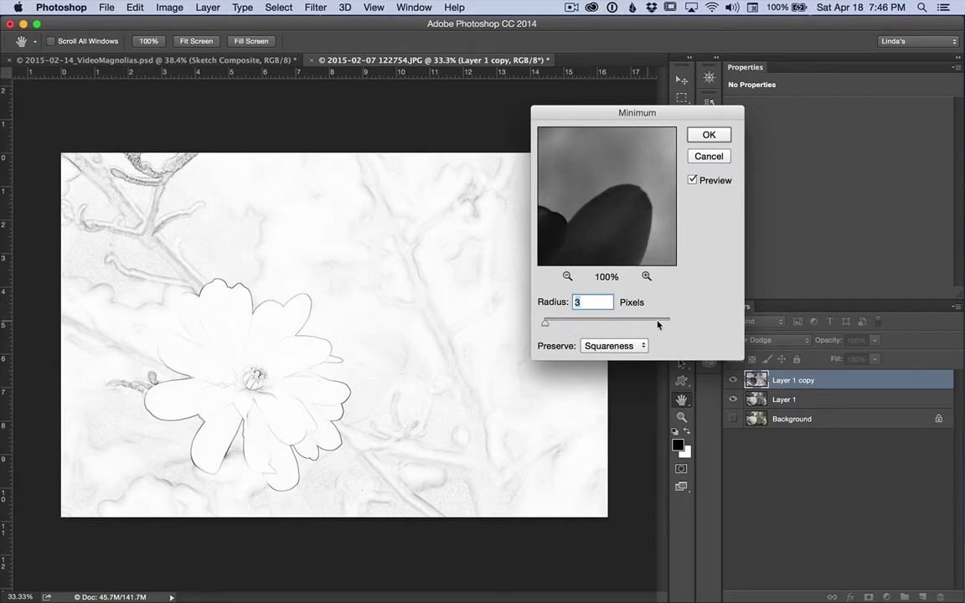
click(710, 136)
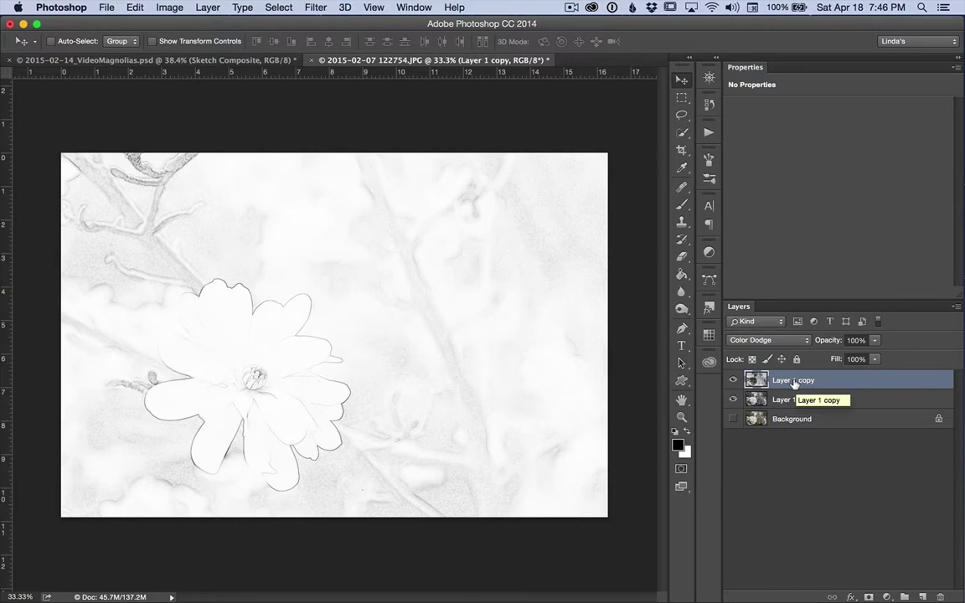
Stamp the visible layers onto a new layer on top and name it "Sketch Composite"
key(super)
key(super+shift+alt+n)
double_click(788, 379)
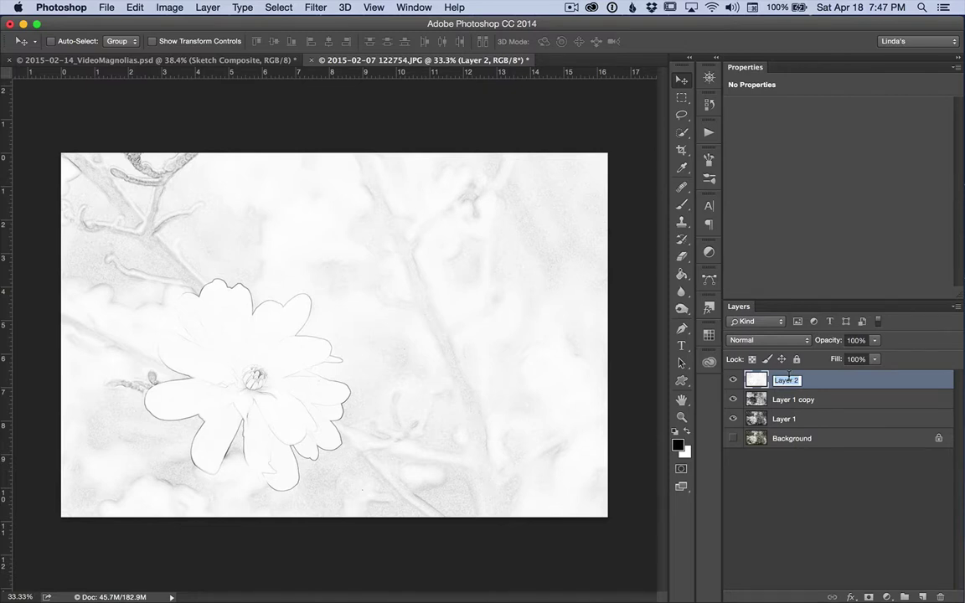
text(Sketc)
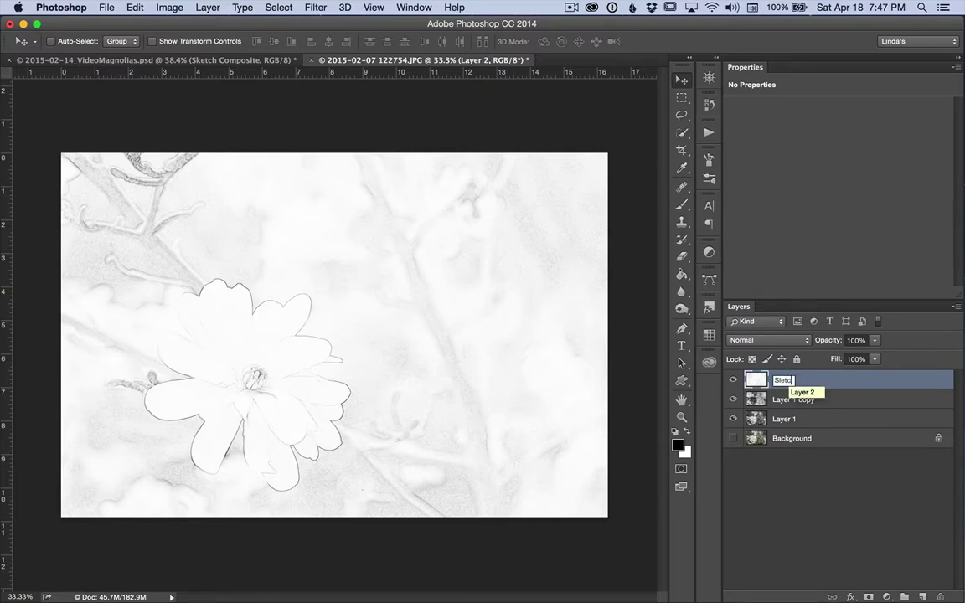
key(BackSpace)
key(BackSpace)
key(BackSpace)
key(BackSpace)
text(ketch Composite)
key(Return)
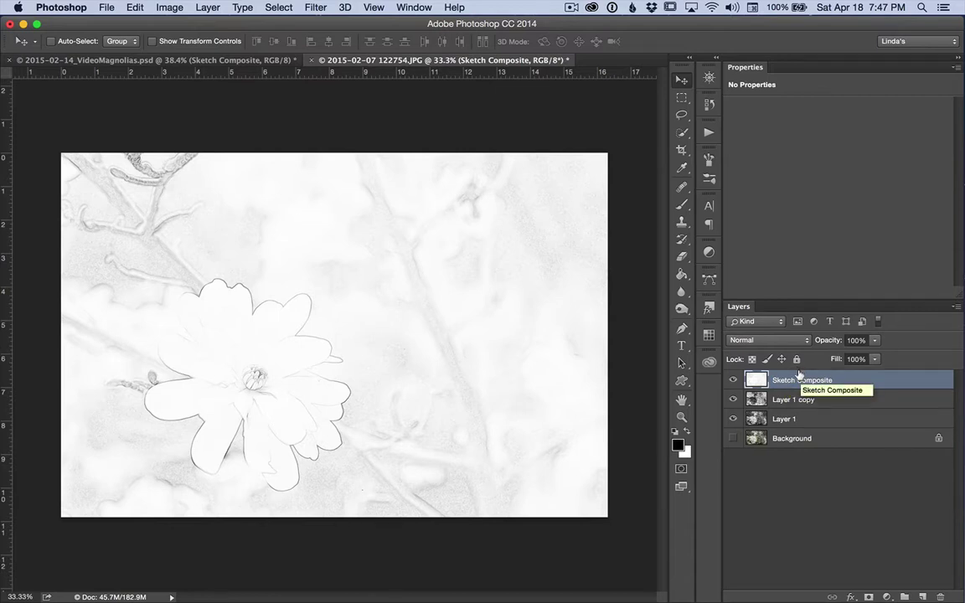
Blend Sketch Composite over the visible Background in Multiply mode, with Layer 1 and Layer 1 copy hidden
click(733, 399)
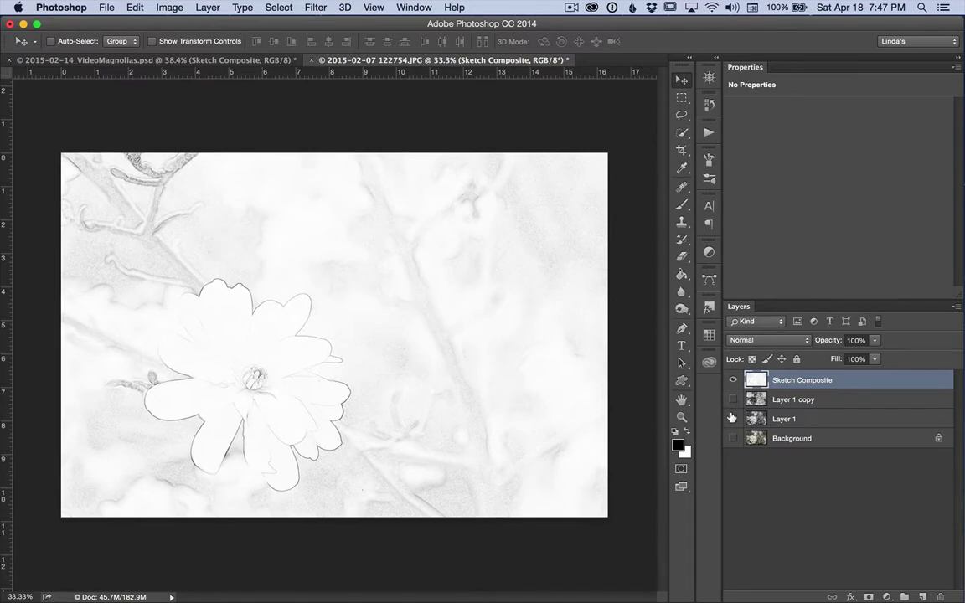
click(732, 418)
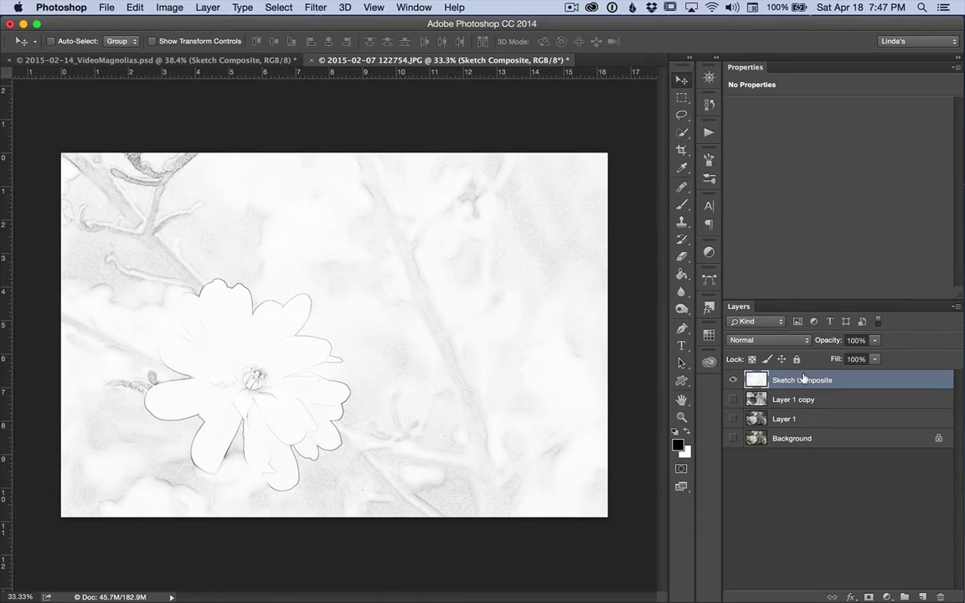
click(806, 340)
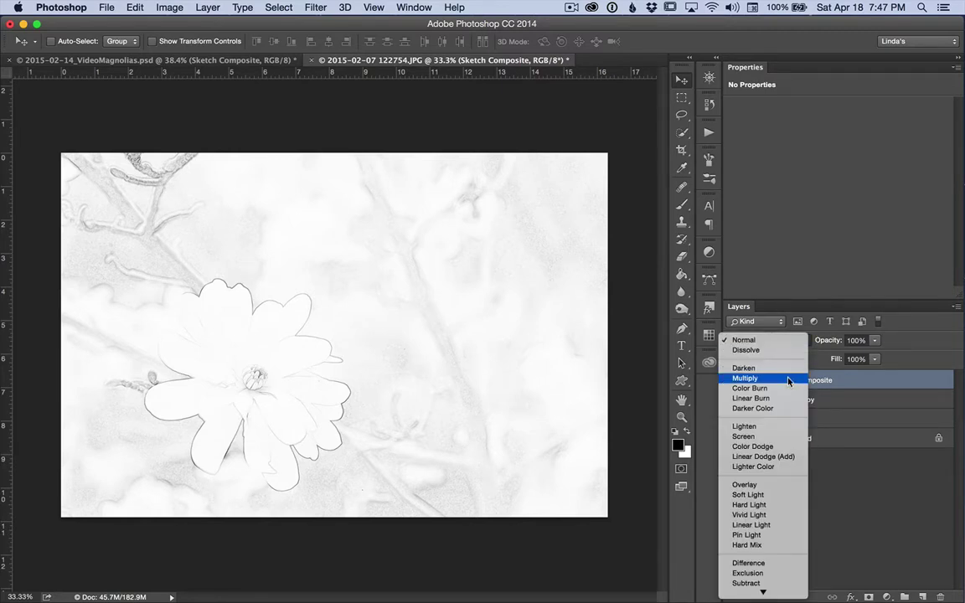
click(788, 381)
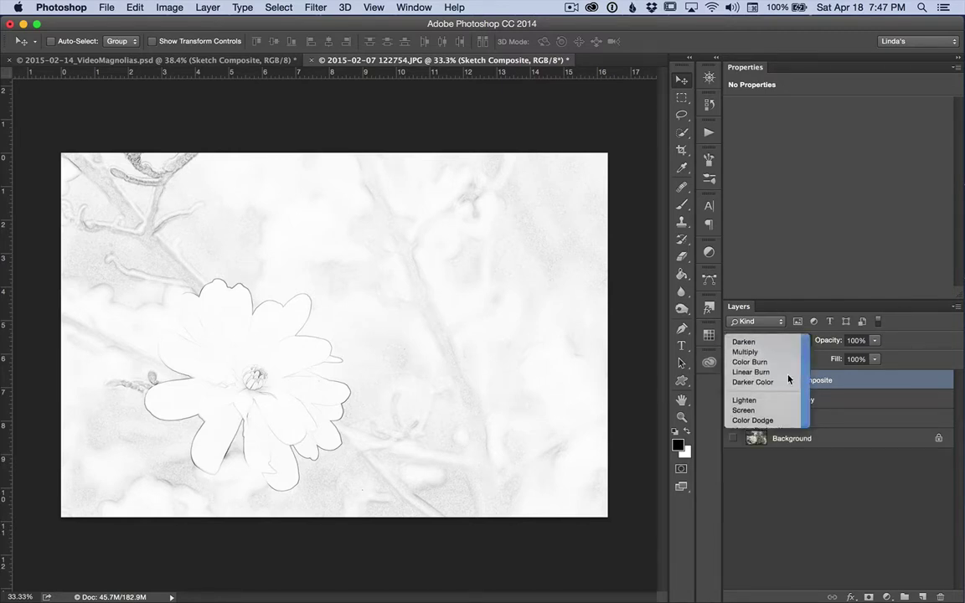
click(733, 438)
scroll(375, 329, up, 10)
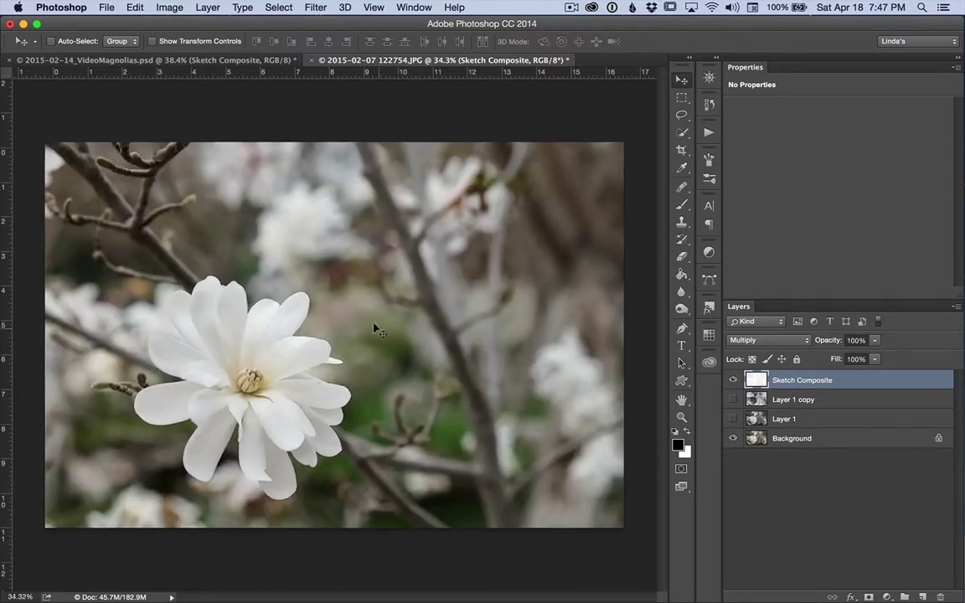
scroll(374, 329, up, 2)
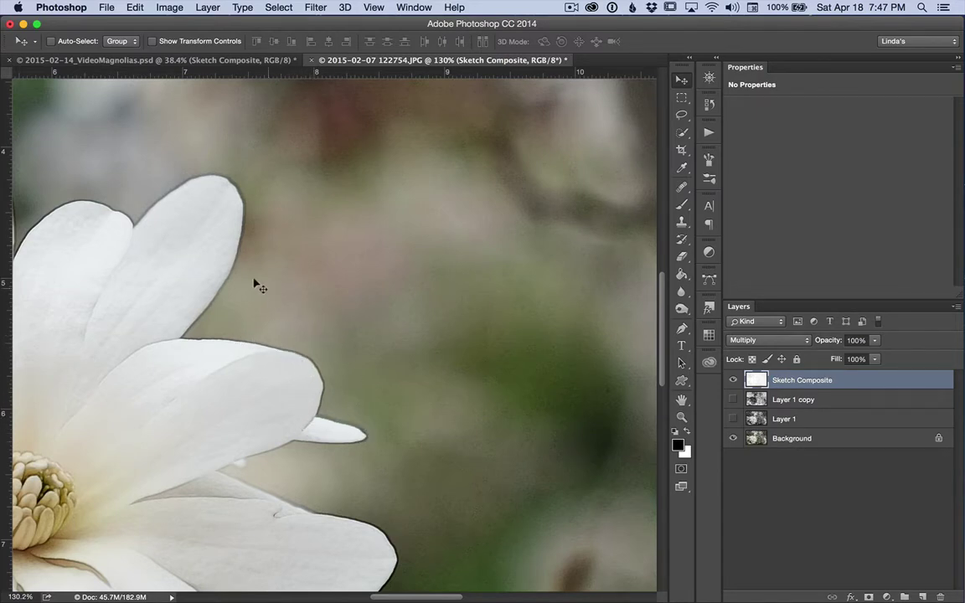
Switch to 2015-02-14_VideoMagnolias.psd and close 2015-02-07 122754.JPG without saving its changes
click(181, 60)
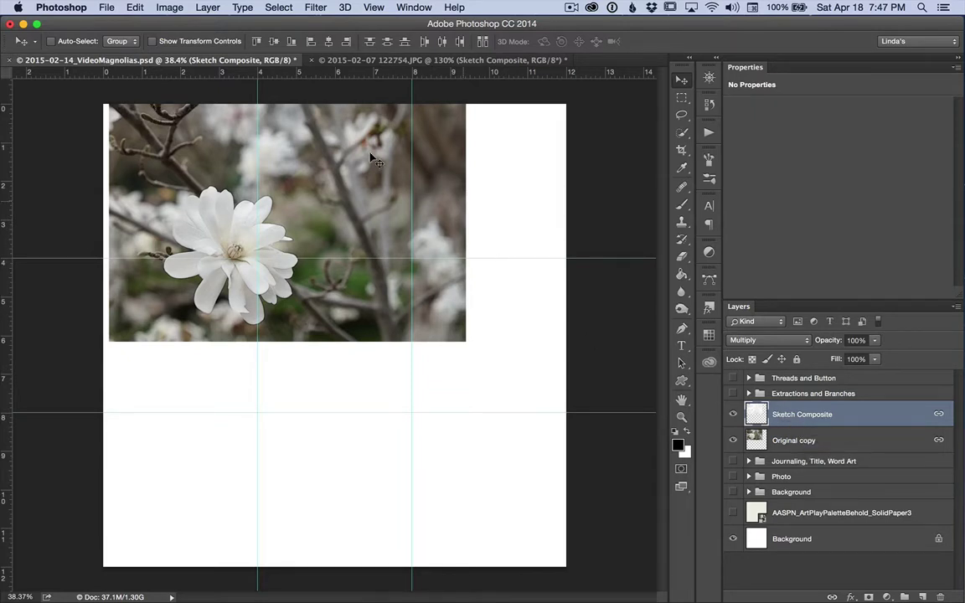
click(311, 61)
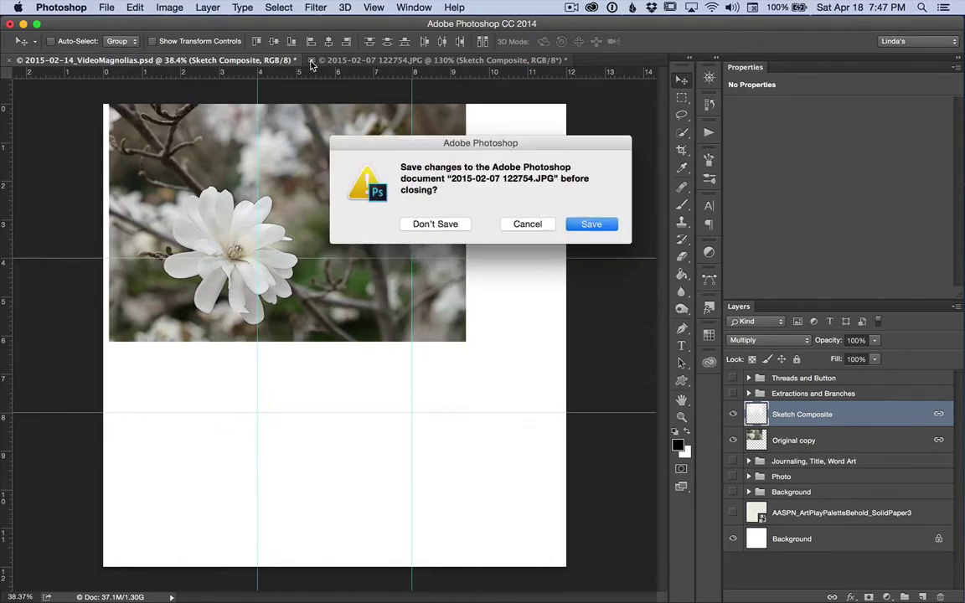
click(437, 225)
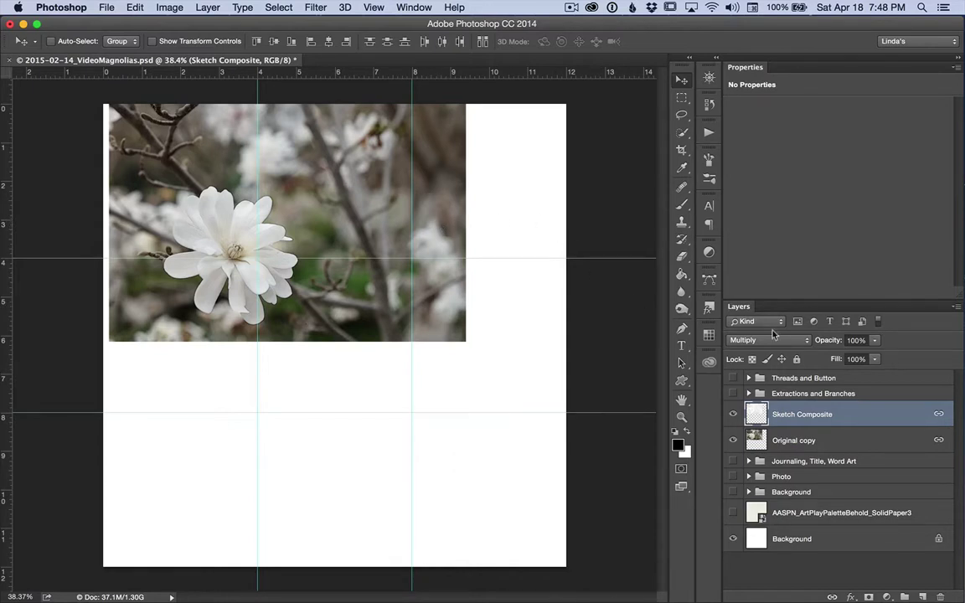
Activate the Brush tool on the Original copy layer and look through the available brush presets
click(813, 441)
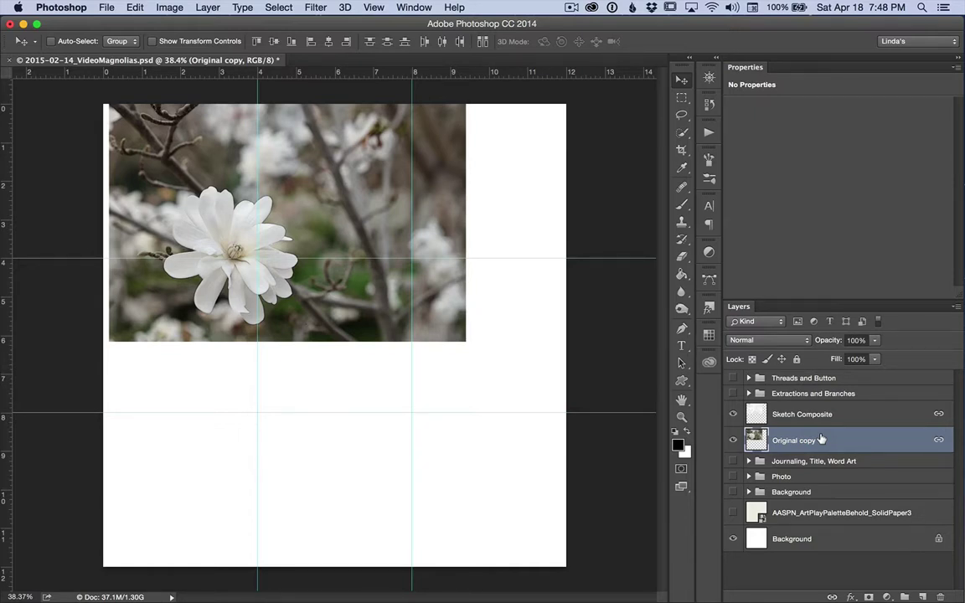
key(b)
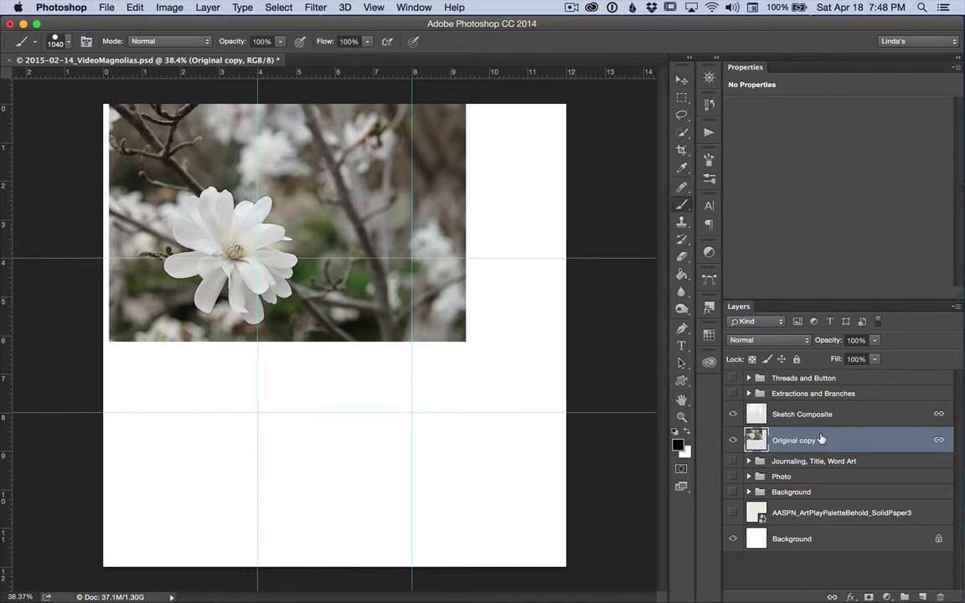
click(70, 43)
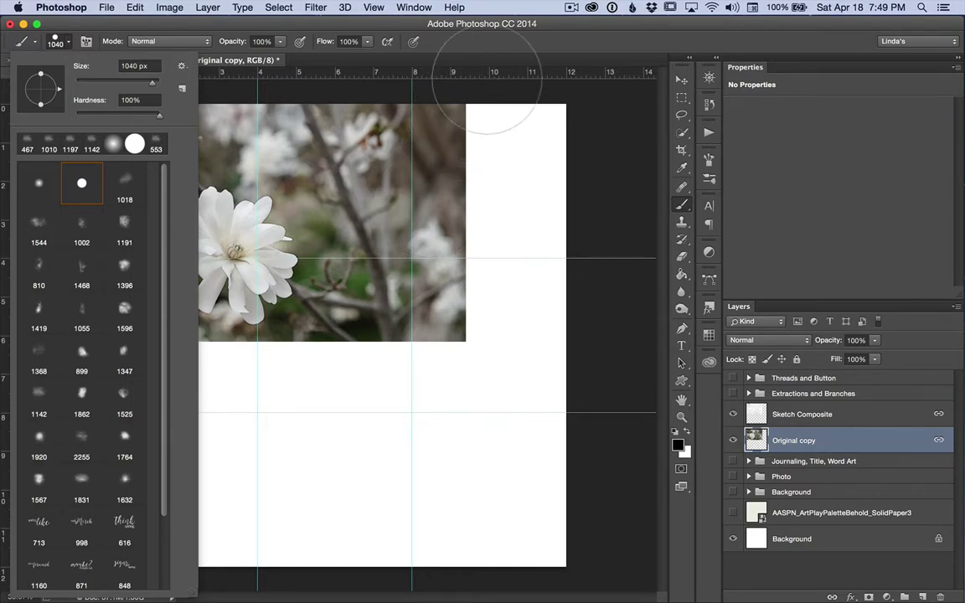
click(490, 46)
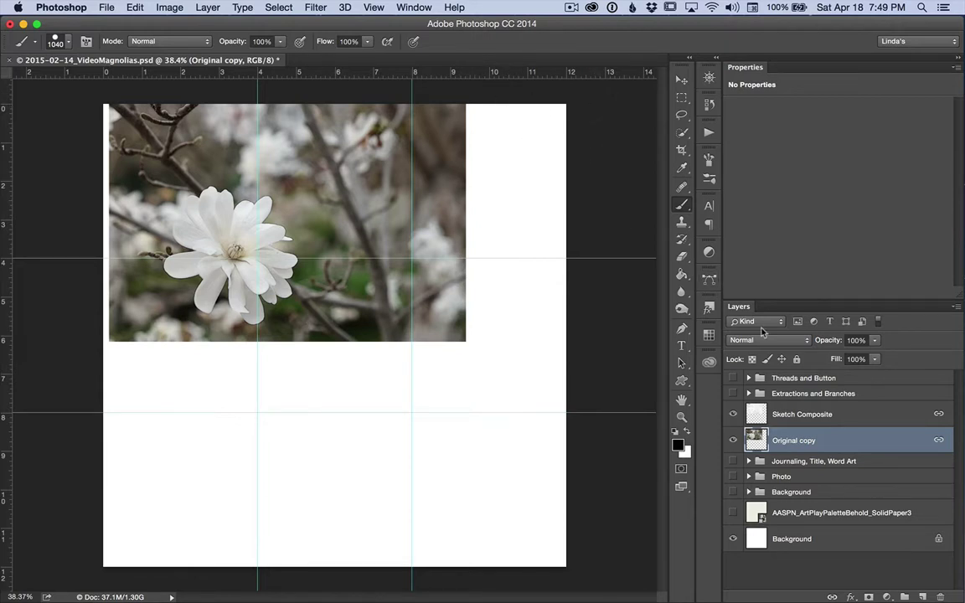
Add a new empty layer above Sketch Composite and hide the Sketch Composite and Original copy layers
click(829, 411)
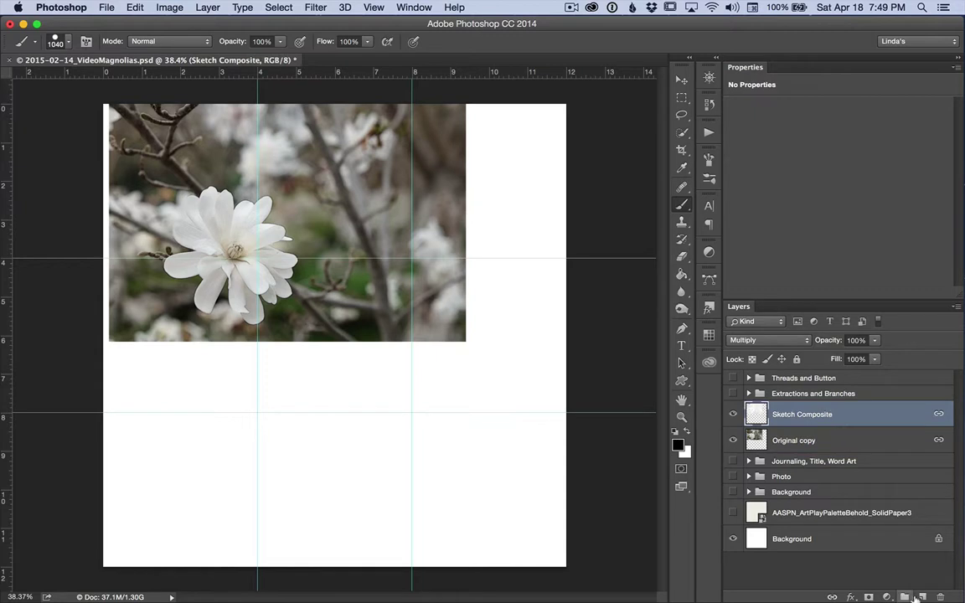
click(921, 595)
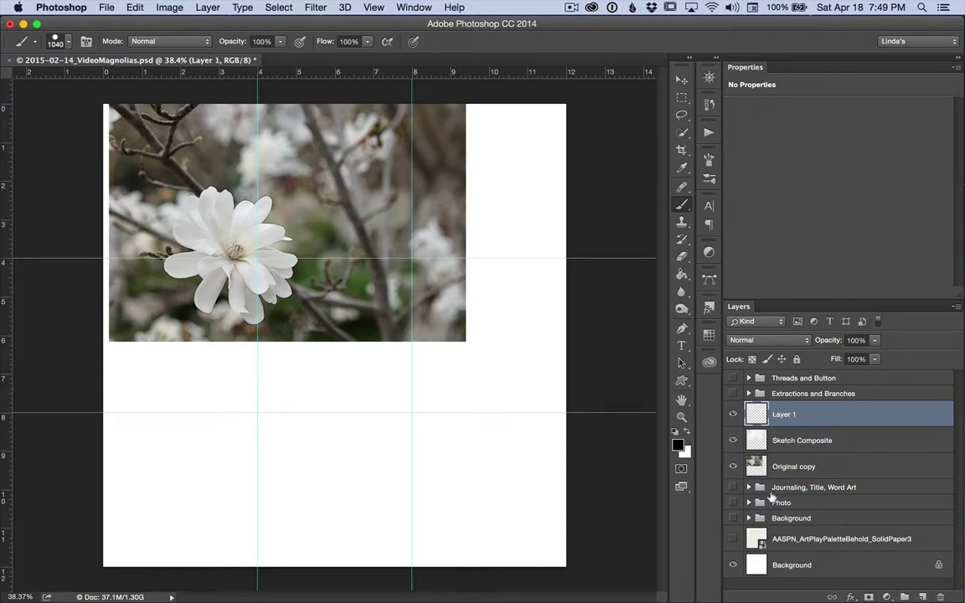
click(733, 440)
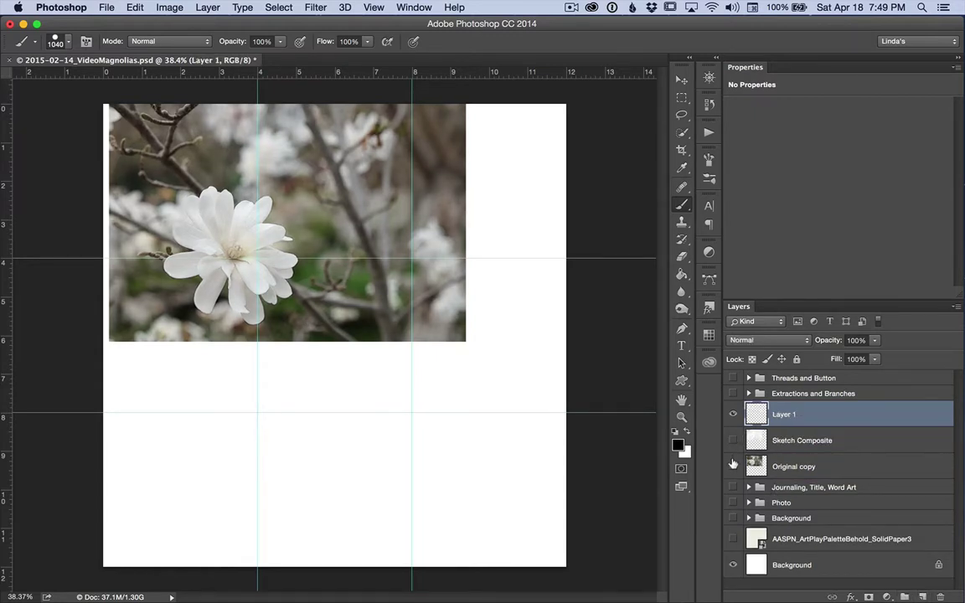
click(733, 466)
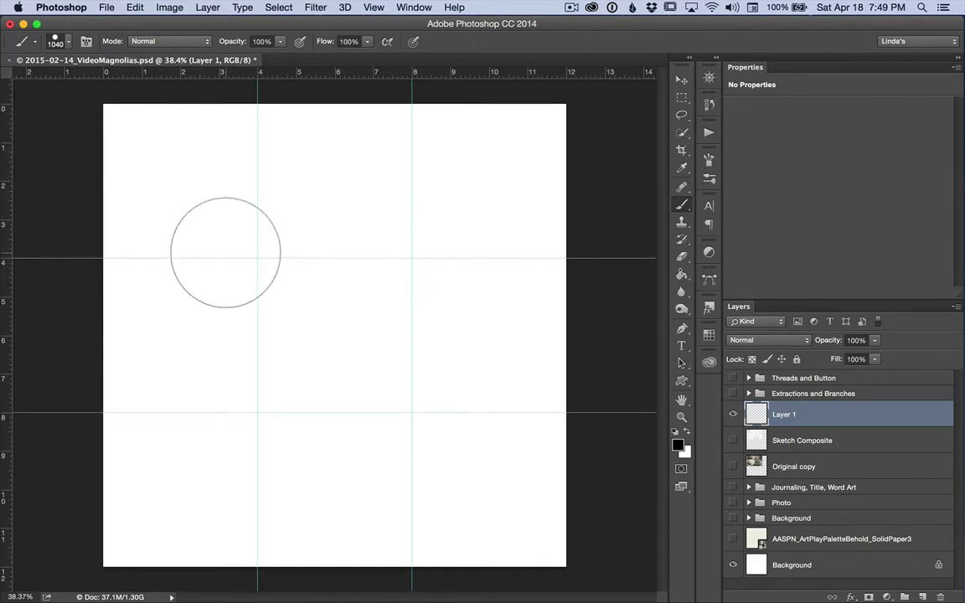
On Layer 1, stamp one black dab with the hard round 1040 px brush and one beside it with the soft round brush
click(65, 43)
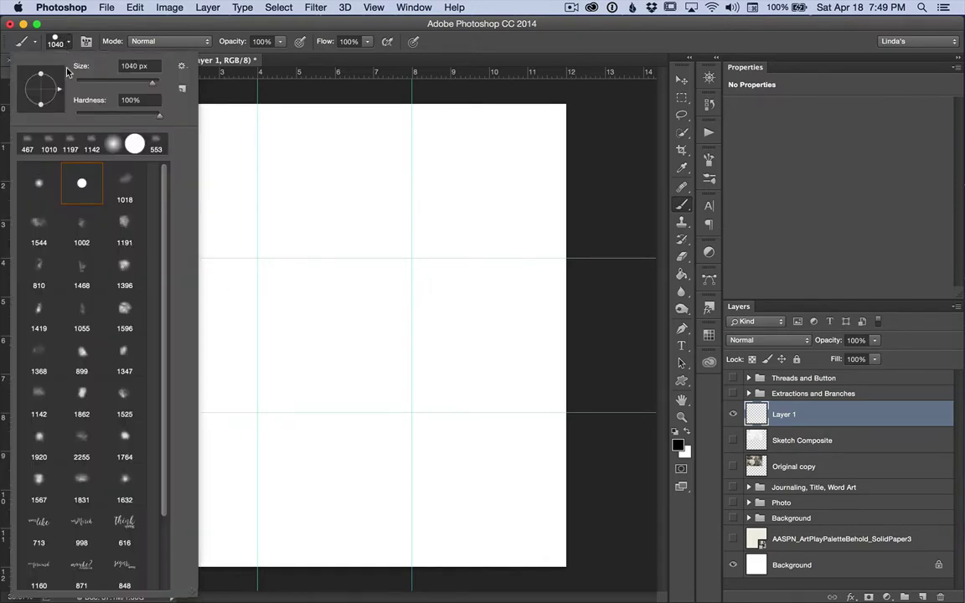
click(81, 181)
key(Return)
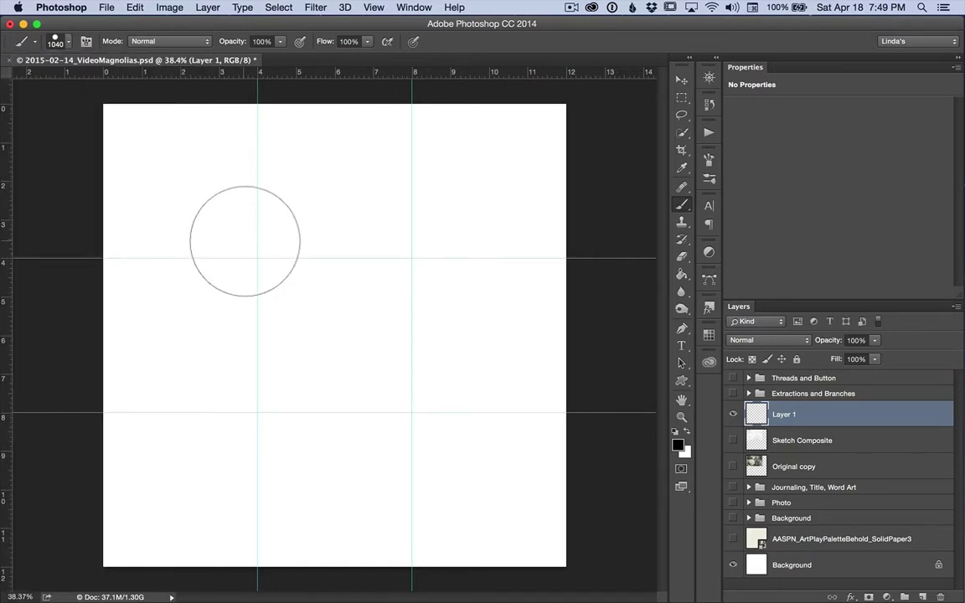
click(247, 250)
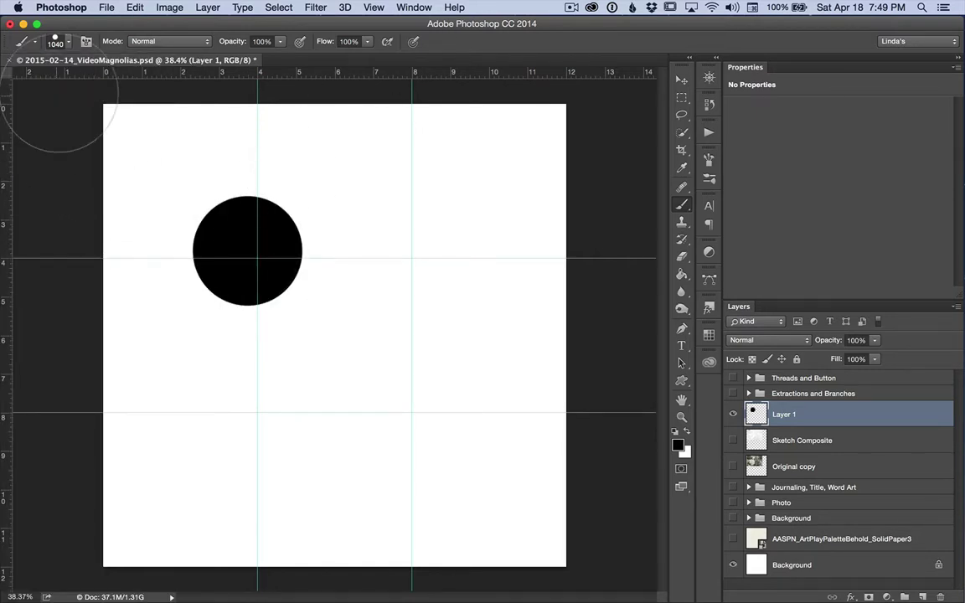
click(70, 45)
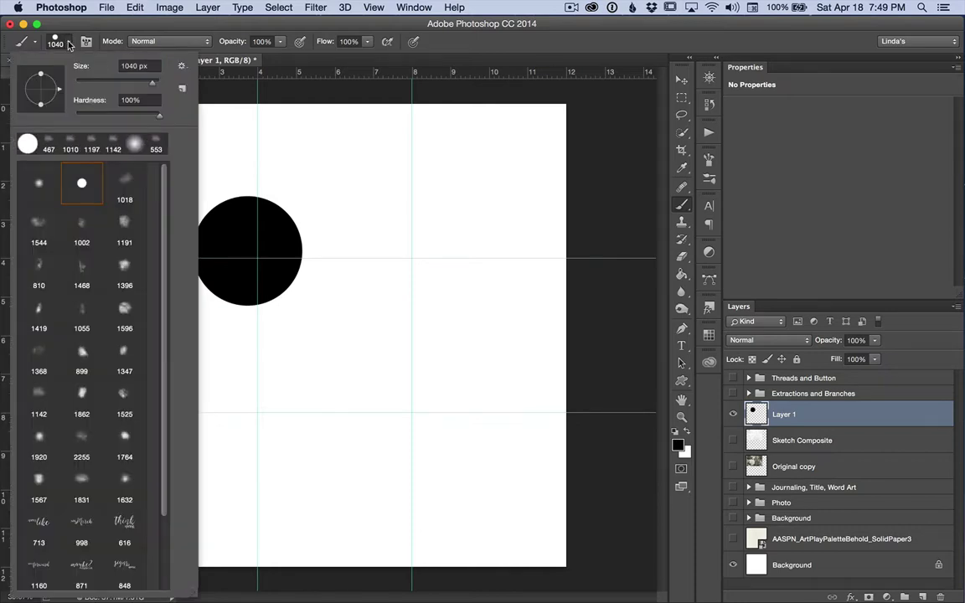
click(37, 184)
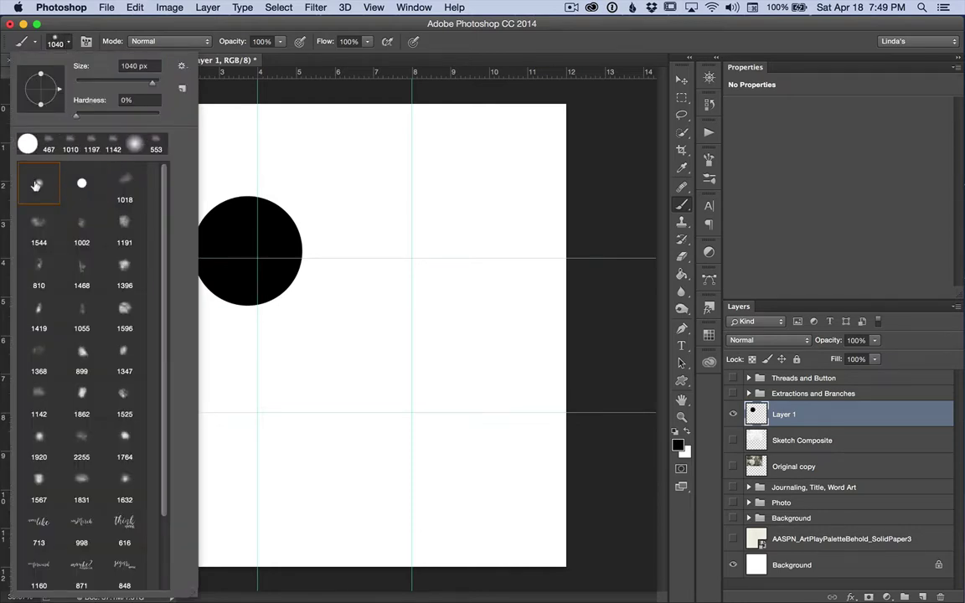
click(420, 256)
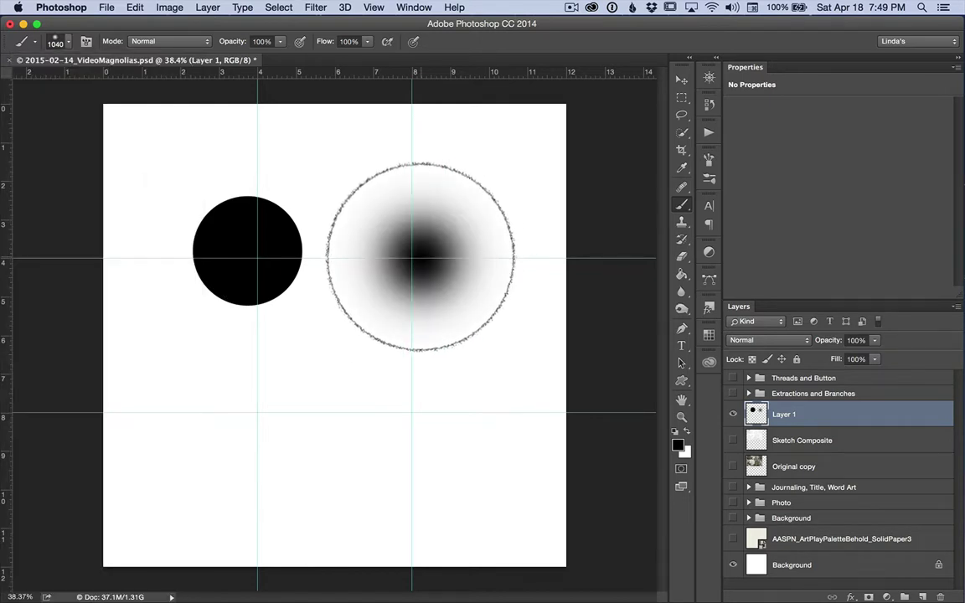
Paint a short textured black stroke below the two dabs with the 1142 px brush preset
click(62, 40)
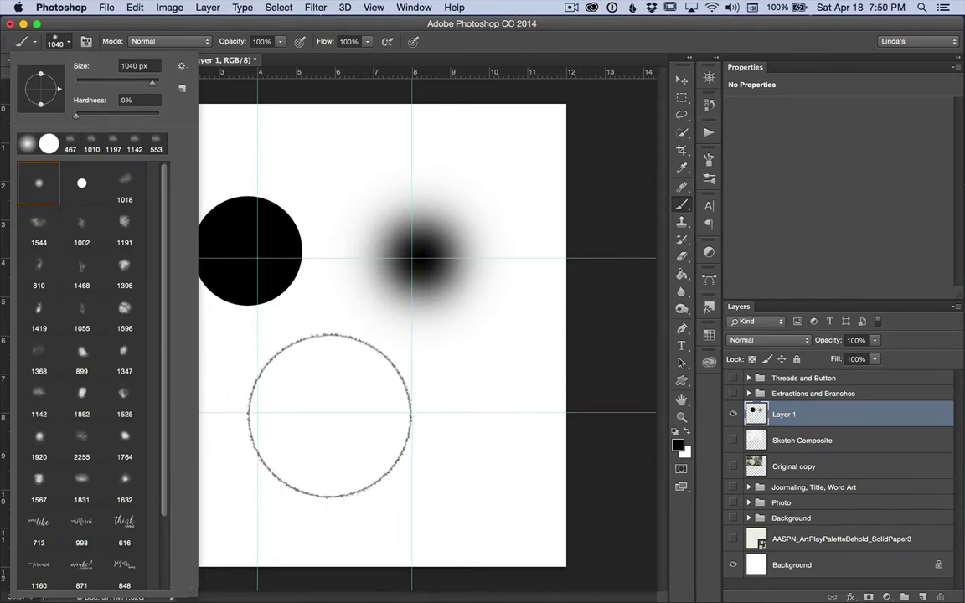
click(37, 395)
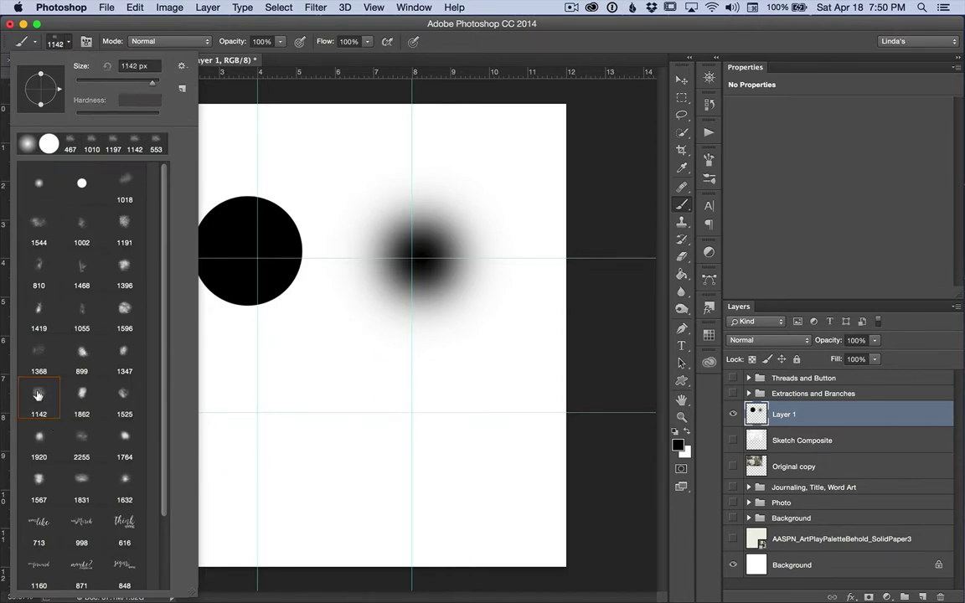
mouse_move(339, 398)
mouse_down()
mouse_move(343, 386)
mouse_move(356, 387)
mouse_up()
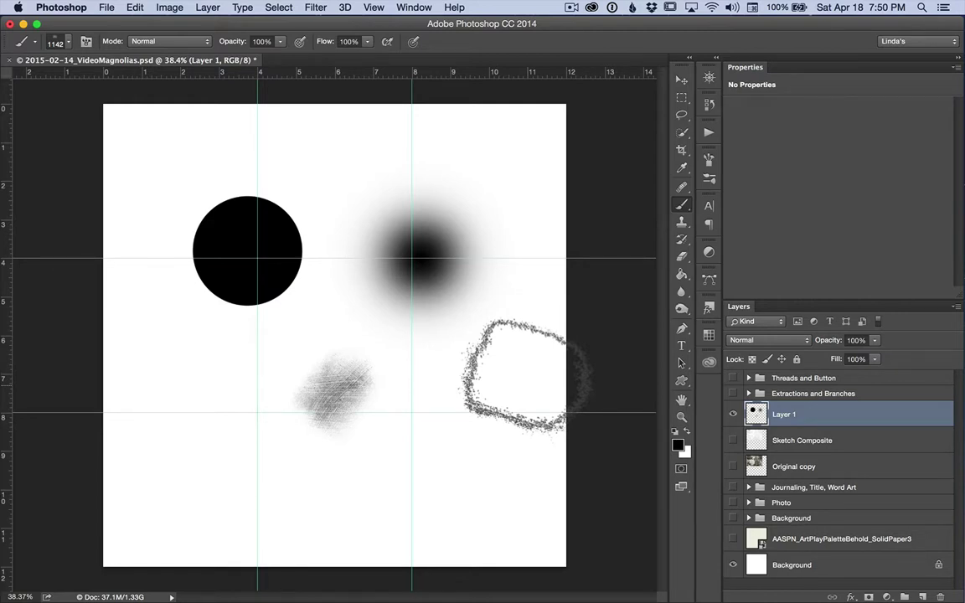
key(ctrl+z)
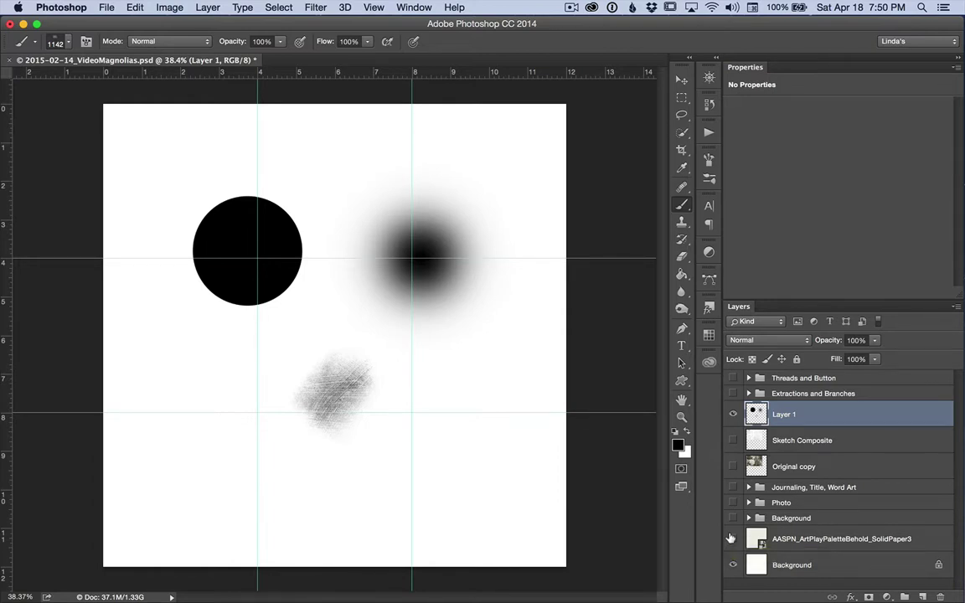
Show the AASPN_ArtPlayPaletteBehold_SolidPaper3, Sketch Composite and Original copy layers, and hide Layer 1
click(733, 538)
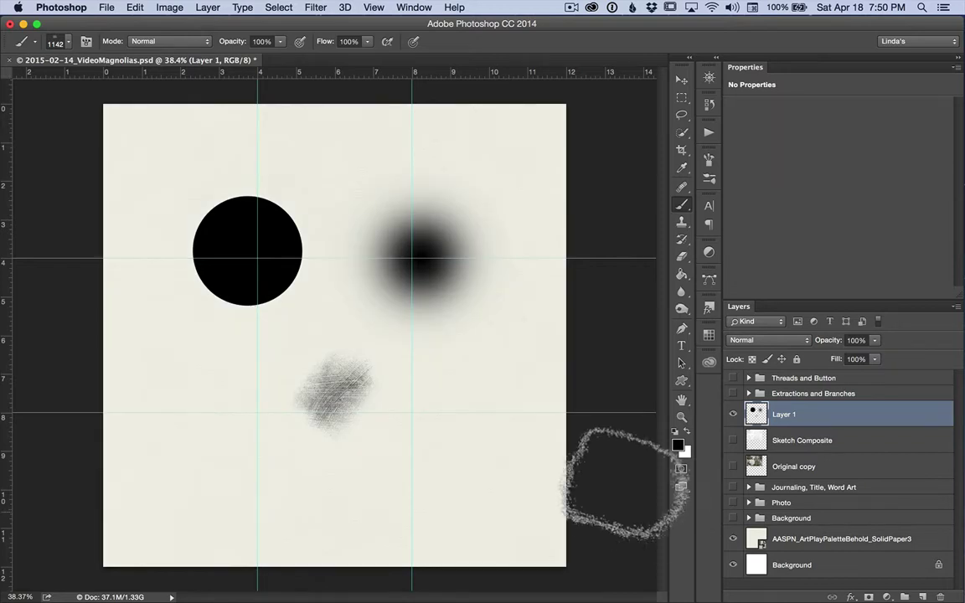
click(729, 414)
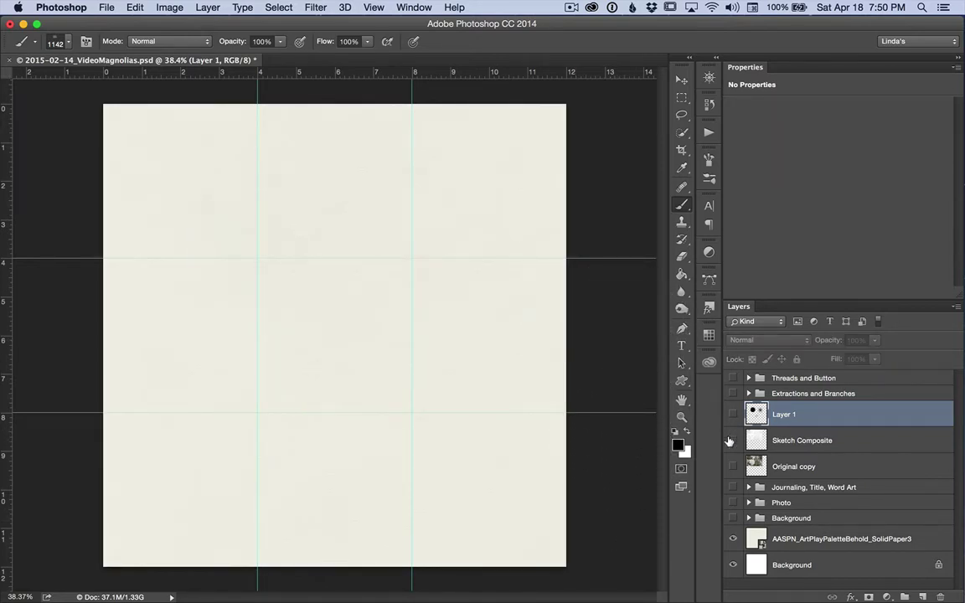
click(733, 442)
click(732, 466)
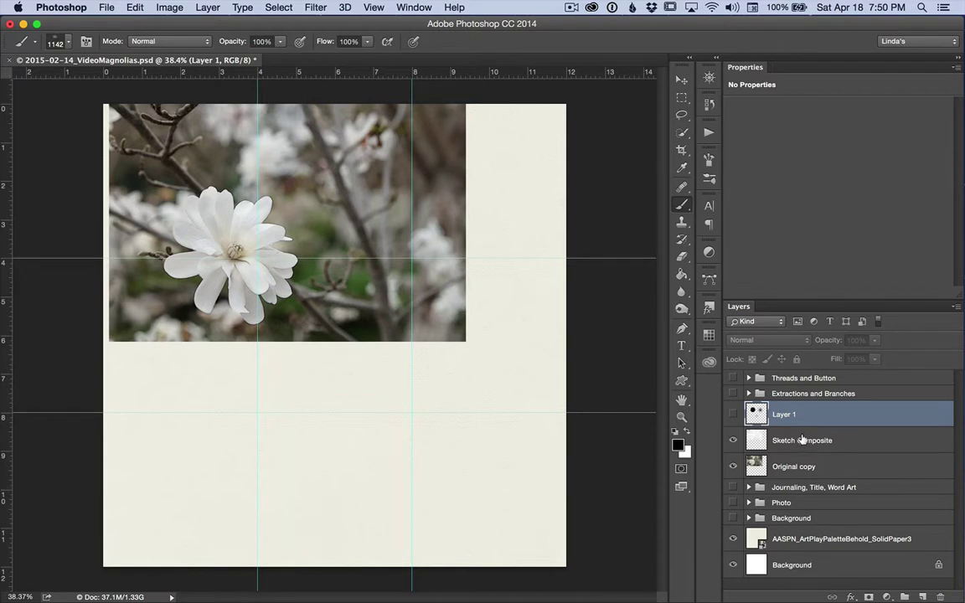
With Original copy active, rotate the brush tip to an angle of 27° and bring up its Shape Dynamics settings
click(798, 468)
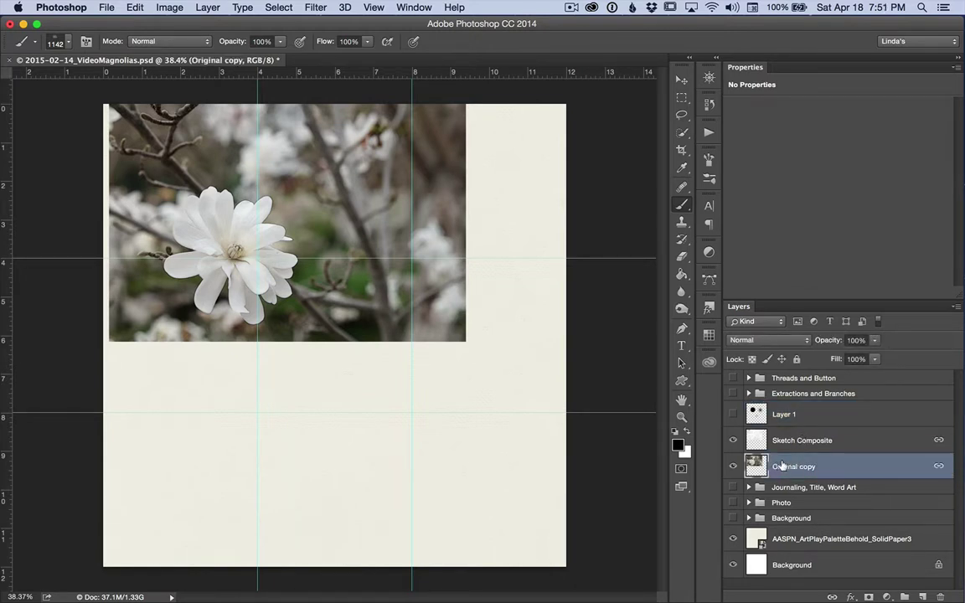
click(708, 161)
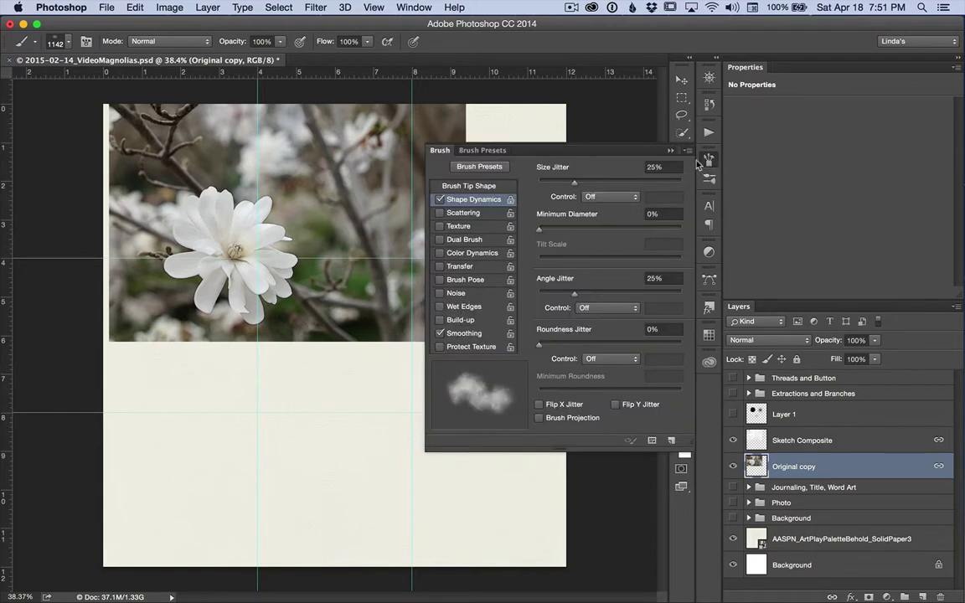
click(469, 186)
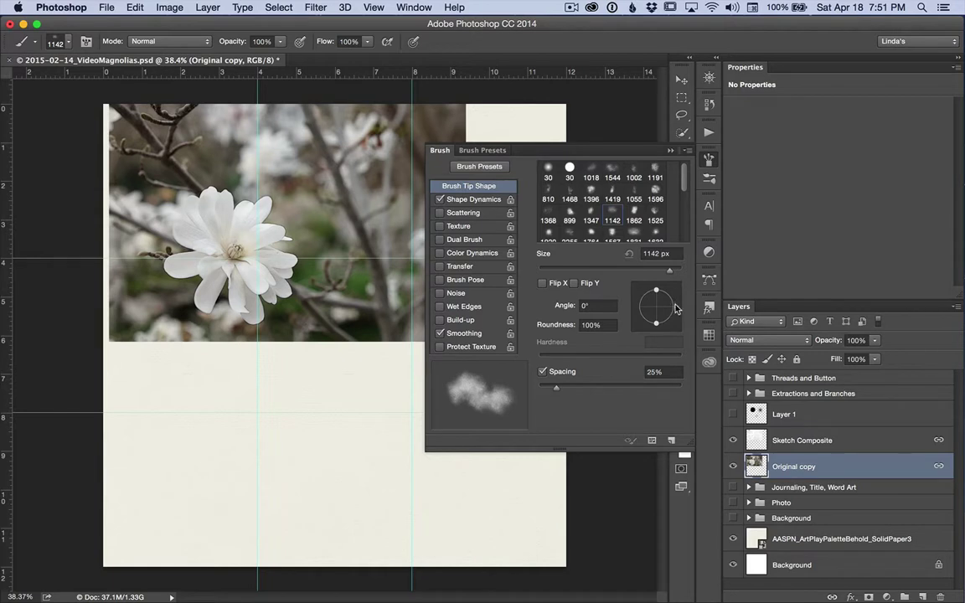
mouse_move(676, 309)
mouse_down()
mouse_move(670, 320)
mouse_move(673, 295)
mouse_move(674, 307)
mouse_up()
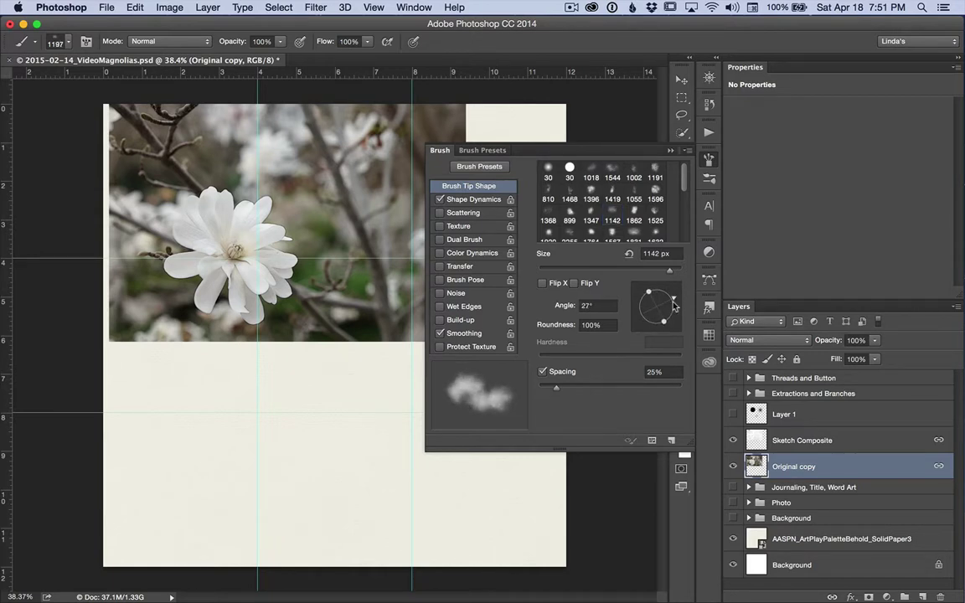
click(470, 201)
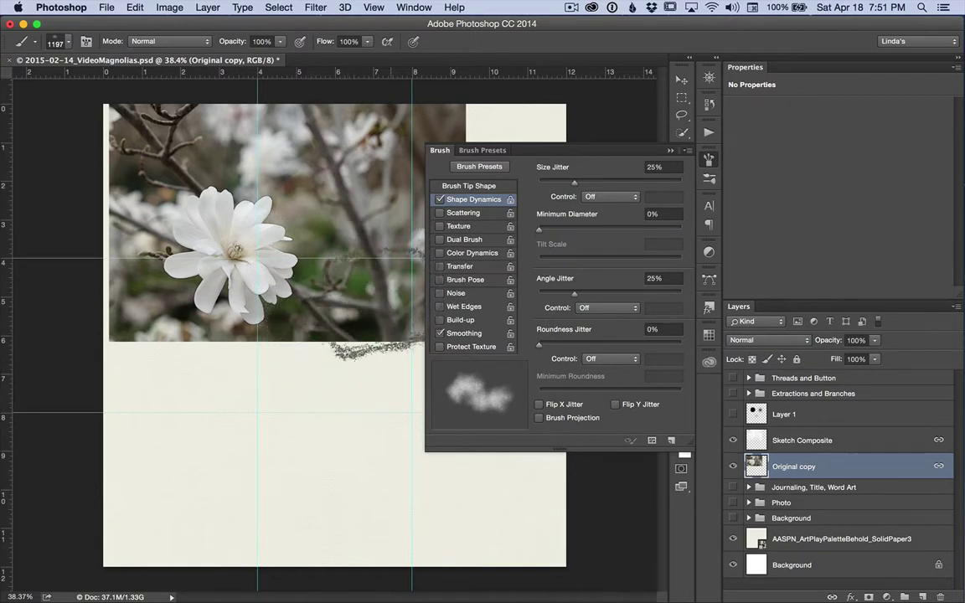
Paint a hatched test patch below the photo on the visible Layer 1 and hide that layer again
click(733, 414)
click(783, 414)
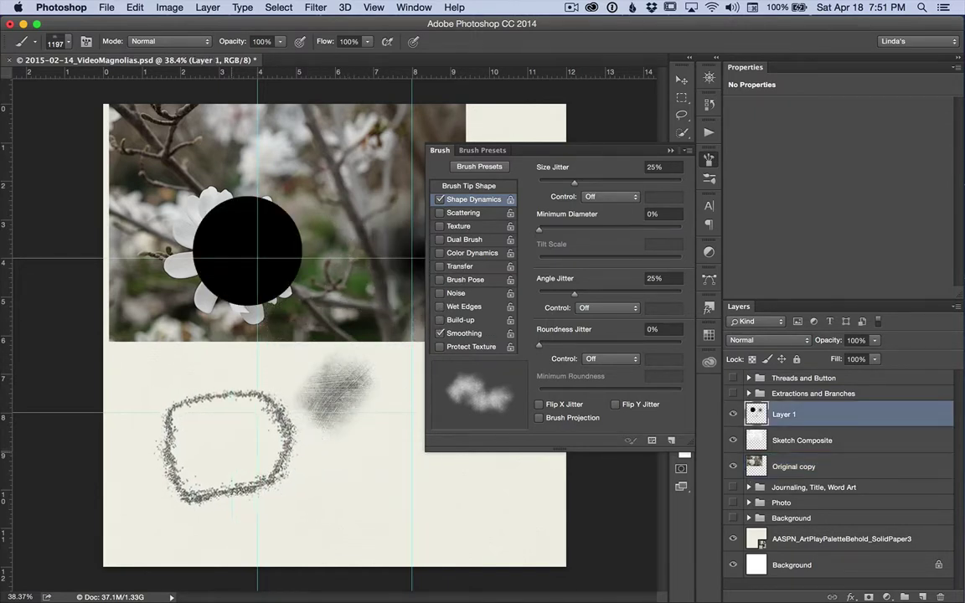
mouse_move(228, 447)
mouse_down()
mouse_move(231, 464)
mouse_move(287, 461)
mouse_move(283, 442)
mouse_up()
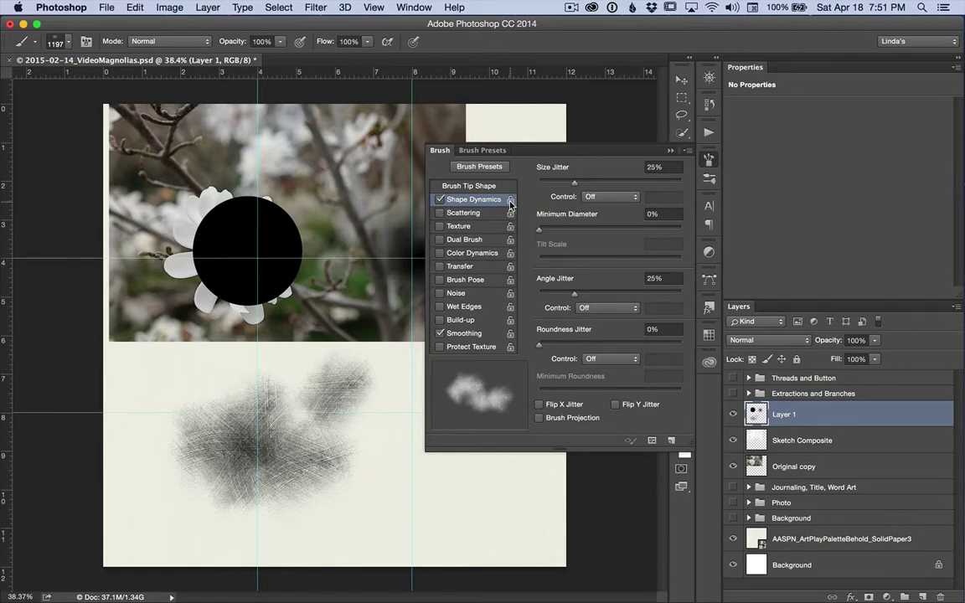
click(669, 153)
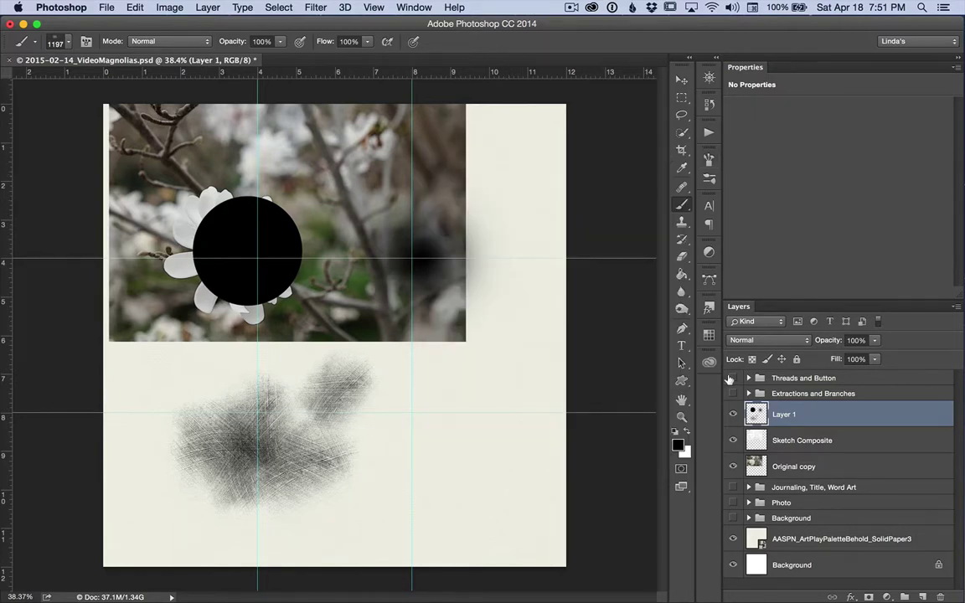
click(731, 412)
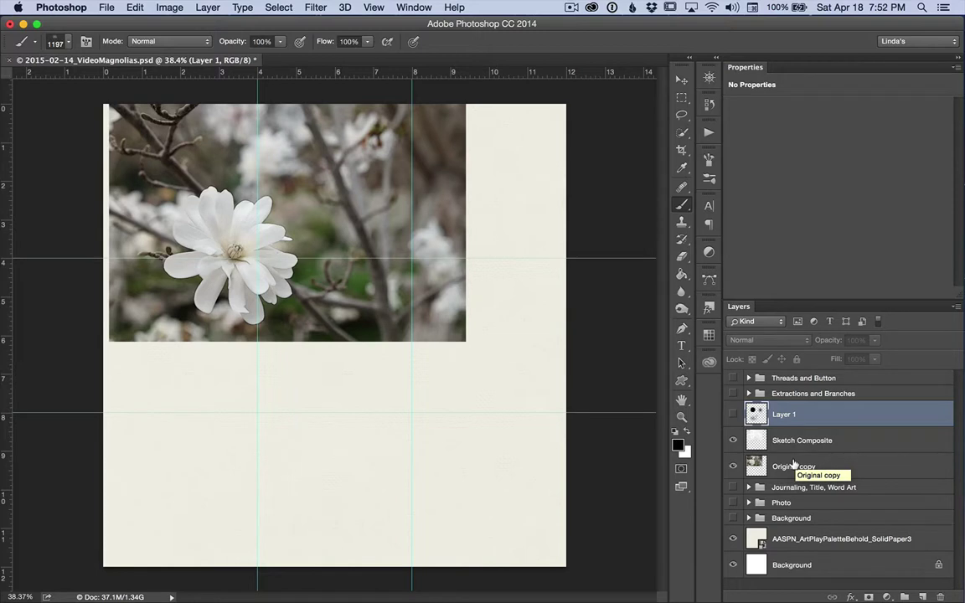
Add a black, hide-all layer mask to Original copy and set the brush opacity to 52%
click(795, 465)
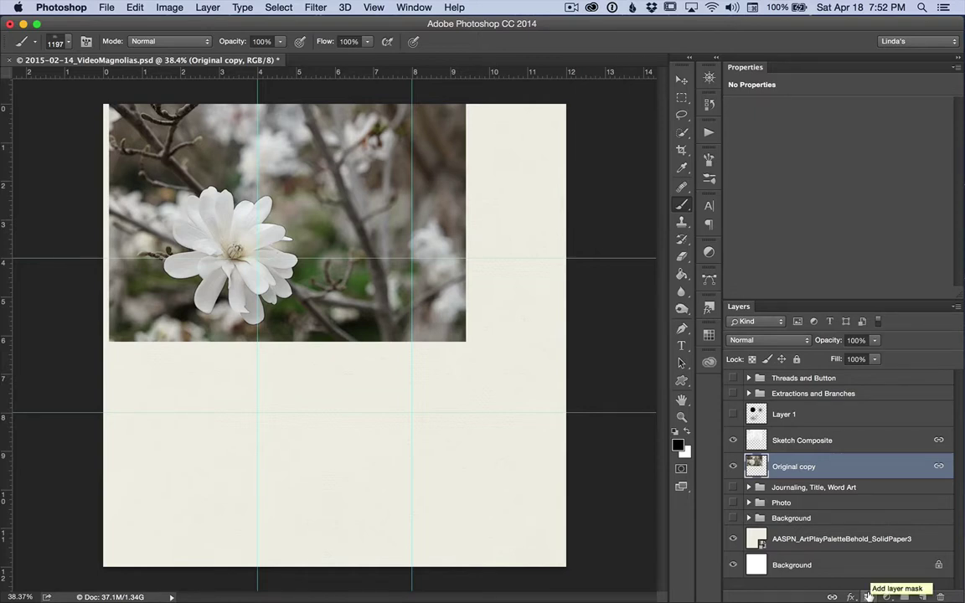
alt+click(868, 595)
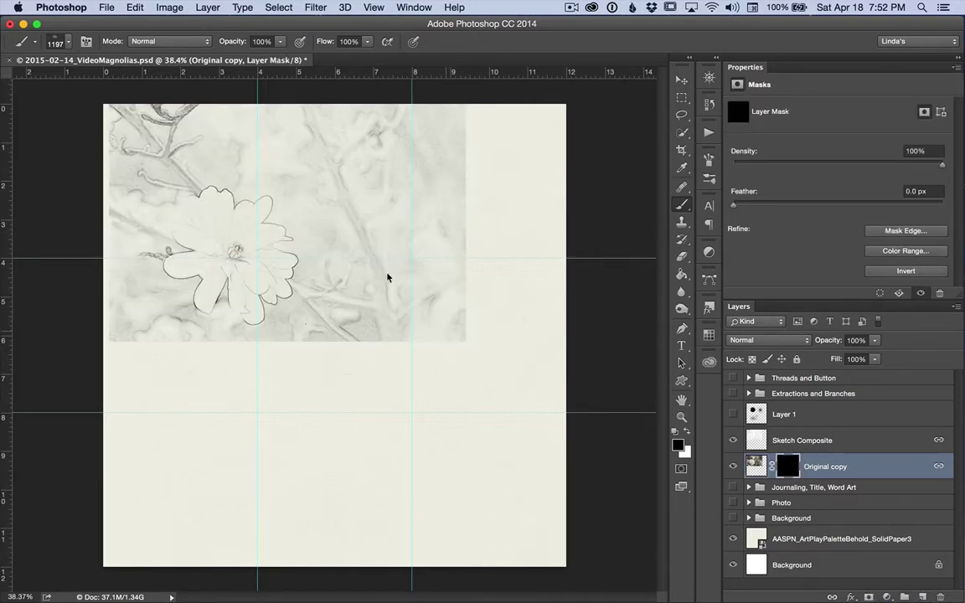
click(280, 43)
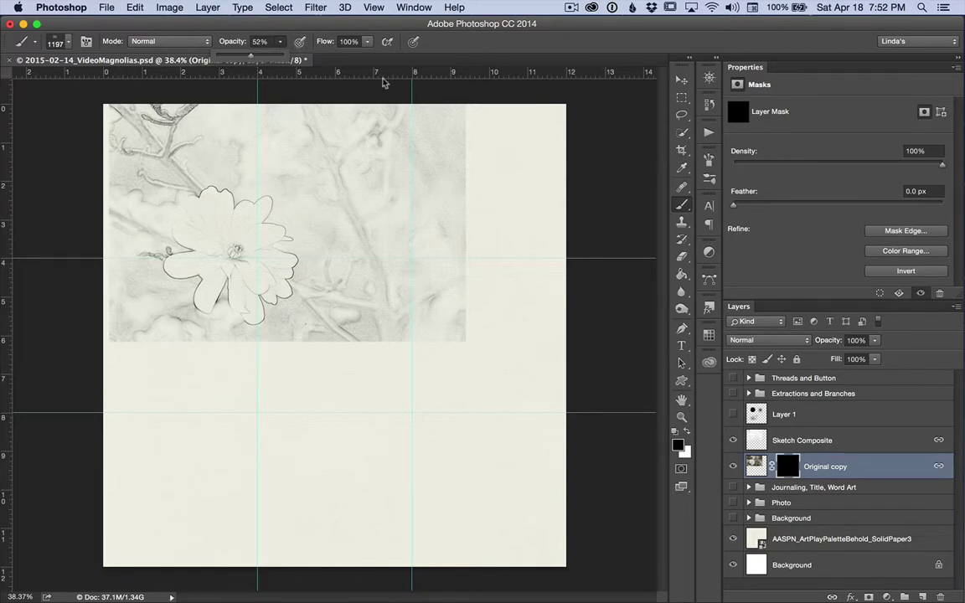
click(526, 41)
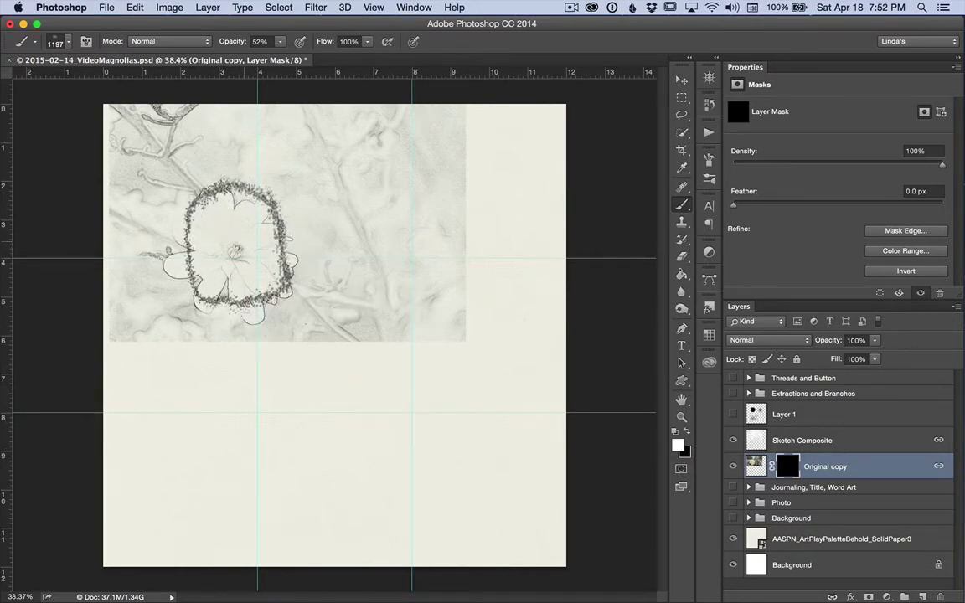
Dab white over the flower on the Original copy mask to reveal the photo, and hide Sketch Composite
click(243, 239)
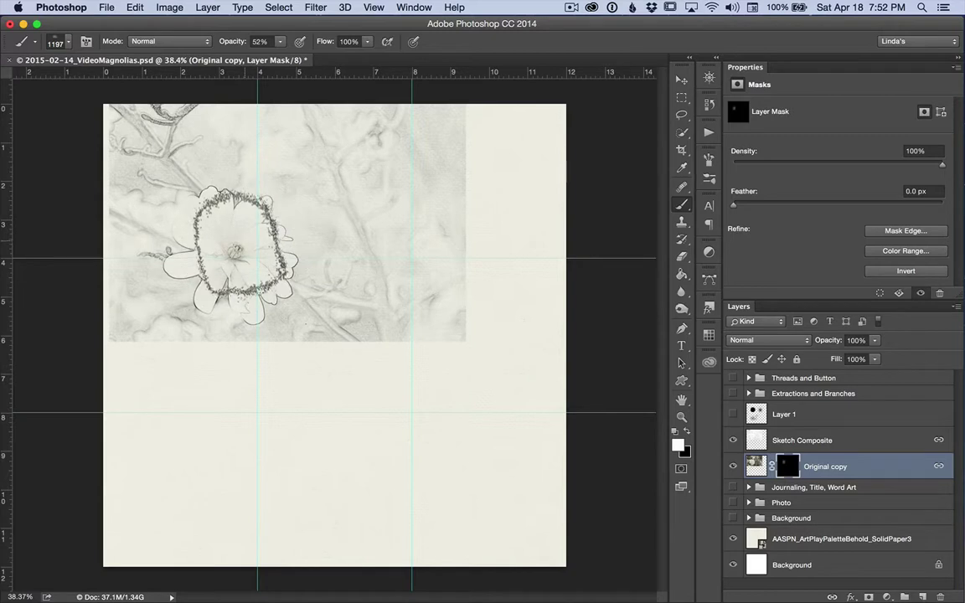
click(258, 243)
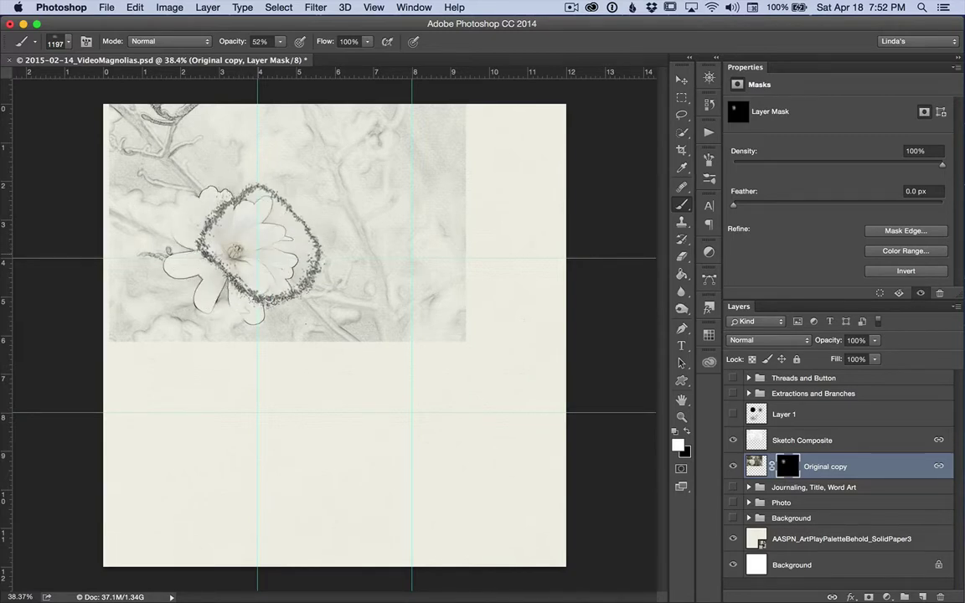
click(243, 260)
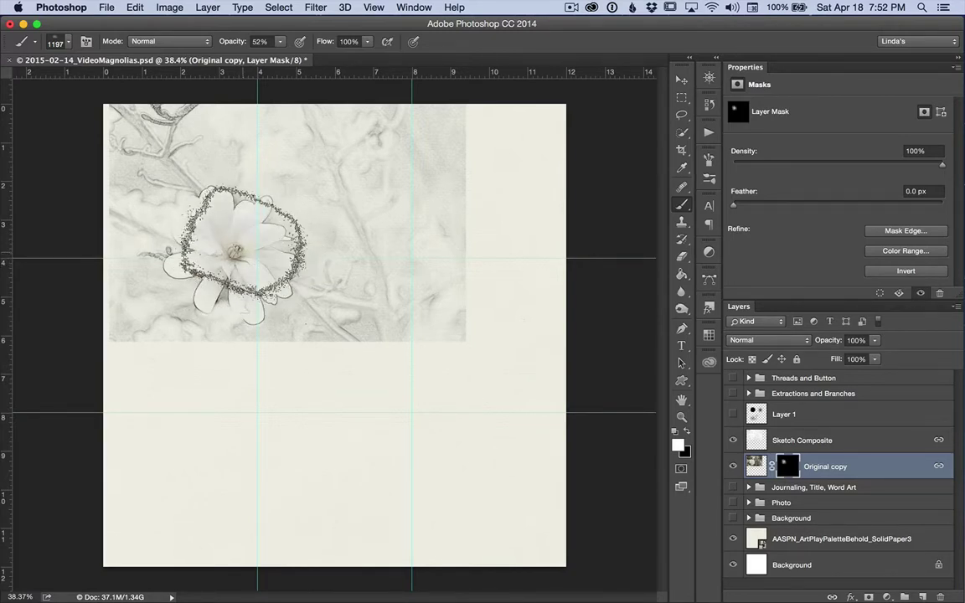
click(243, 246)
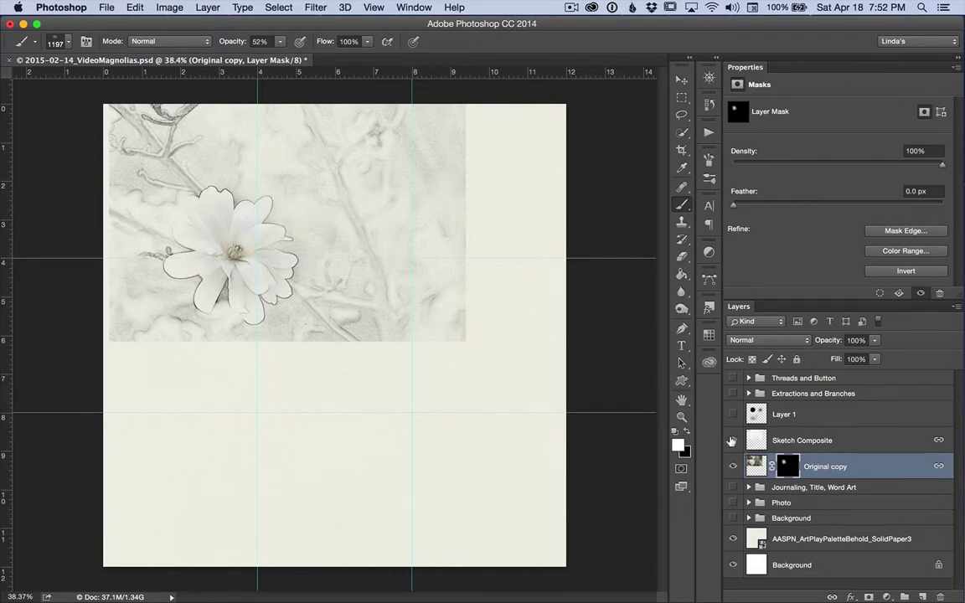
click(732, 440)
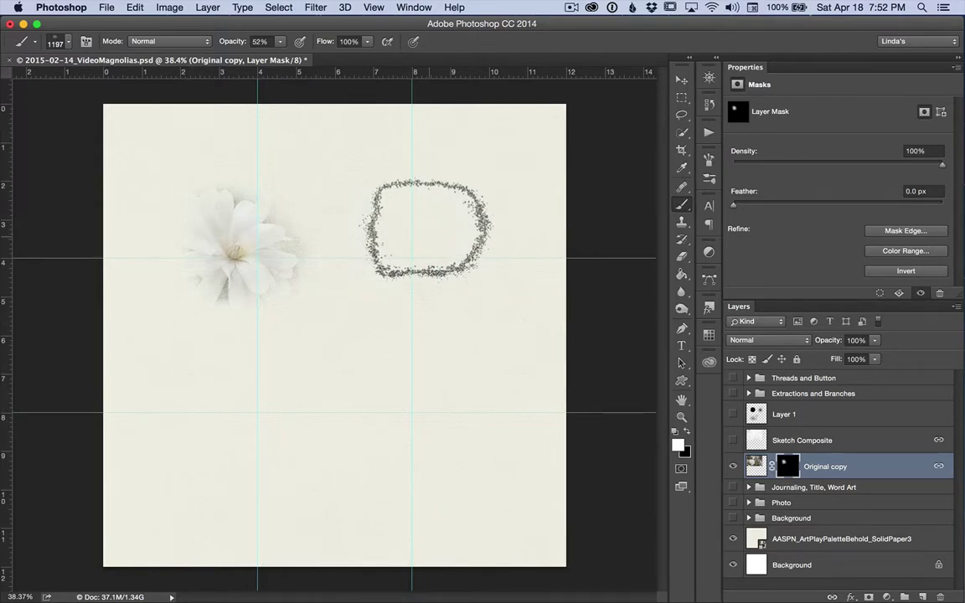
Resize the textured brush to 779 px and set its opacity to 51%
key(bracketleft)
key(bracketleft)
key(bracketleft)
key(bracketleft)
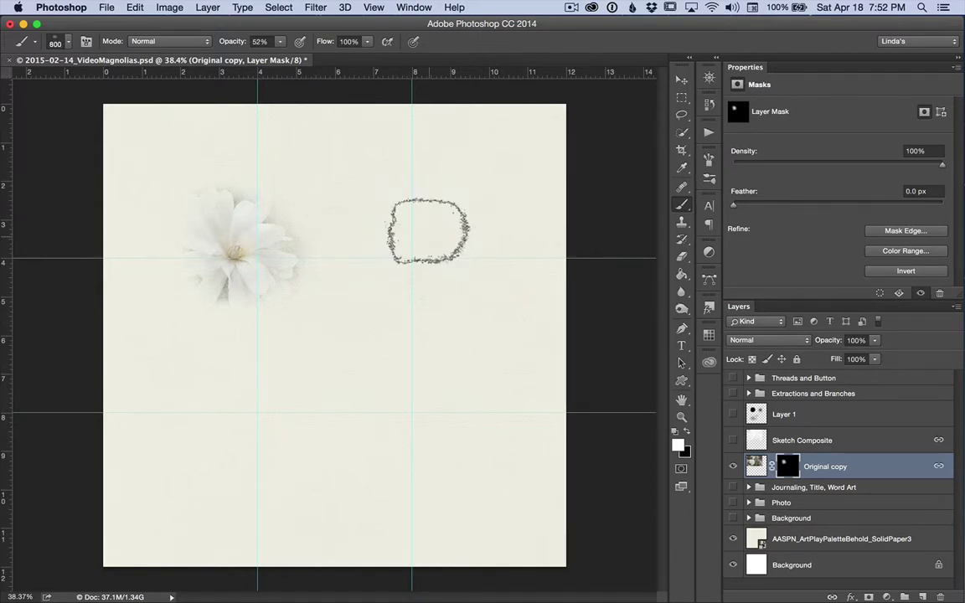
key(bracketright)
key(bracketright)
key(bracketright)
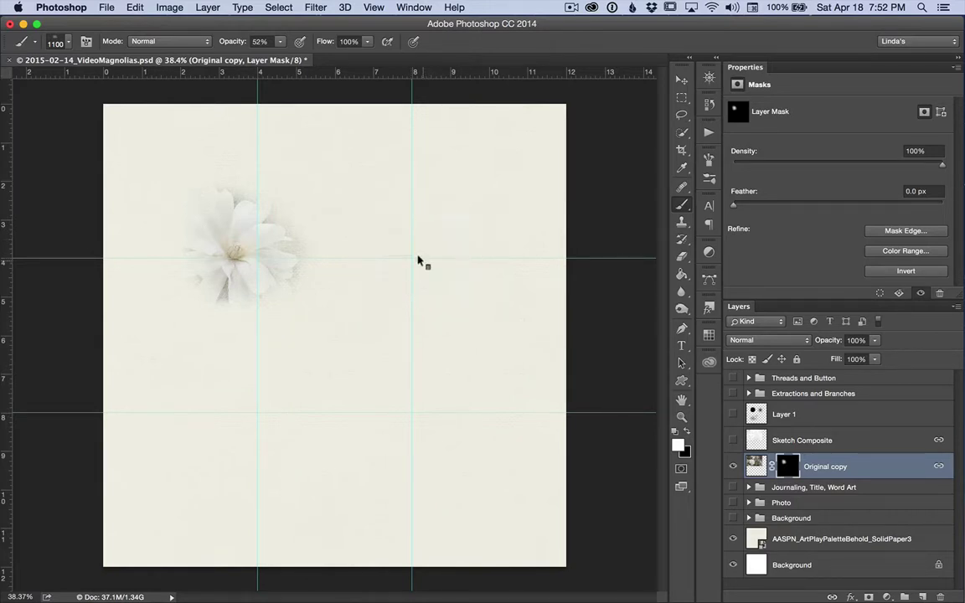
mouse_move(423, 258)
mouse_down()
mouse_move(381, 259)
mouse_move(459, 253)
mouse_move(377, 252)
mouse_up()
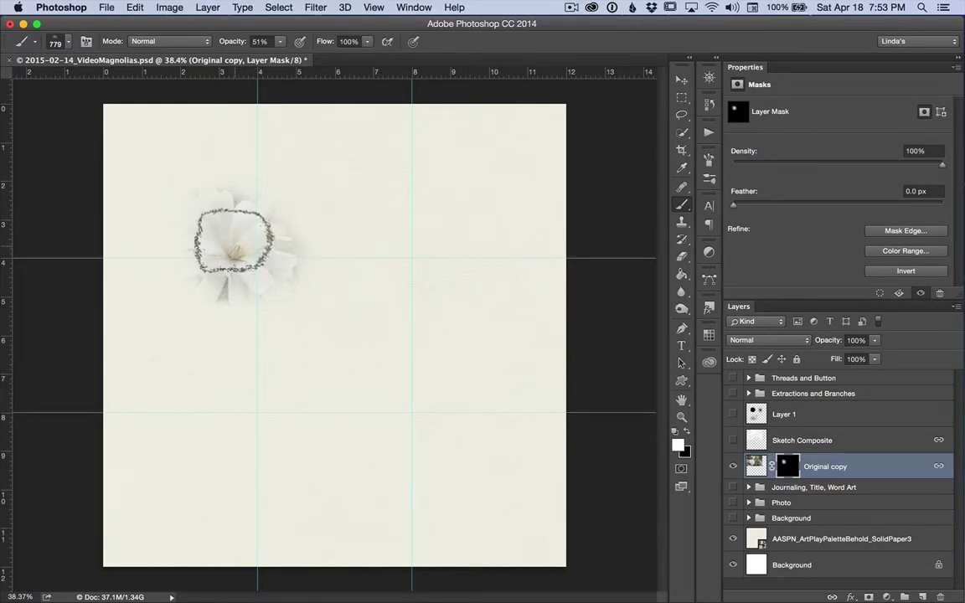
Paint white over the flower and branches on the Original copy mask, building the flower's center up to solid white while displaying only the mask
mouse_move(234, 241)
mouse_down()
mouse_move(206, 223)
mouse_move(158, 133)
mouse_move(209, 272)
mouse_move(182, 261)
mouse_move(176, 198)
mouse_move(202, 259)
mouse_move(260, 302)
mouse_move(292, 282)
mouse_move(284, 211)
mouse_move(243, 201)
mouse_move(237, 274)
mouse_move(220, 303)
mouse_move(185, 282)
mouse_move(245, 302)
mouse_move(276, 291)
mouse_move(269, 262)
mouse_move(298, 310)
mouse_move(298, 299)
mouse_move(331, 309)
mouse_move(261, 254)
mouse_move(226, 263)
mouse_move(223, 279)
mouse_move(201, 252)
mouse_move(215, 258)
mouse_move(230, 236)
mouse_move(205, 200)
mouse_move(242, 285)
mouse_up()
scroll(243, 286, up, 3)
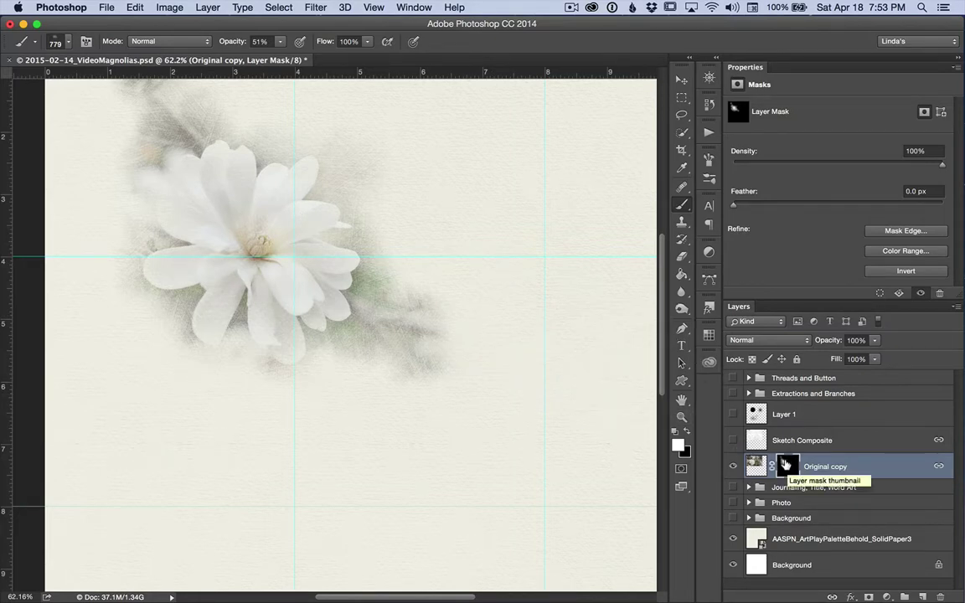
alt+click(785, 466)
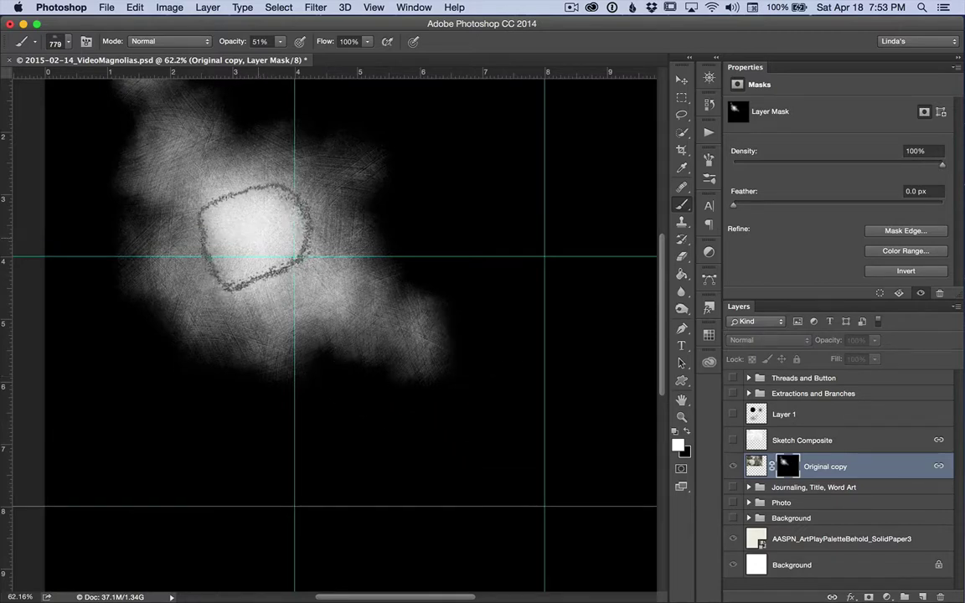
mouse_move(260, 243)
mouse_down()
mouse_move(250, 242)
mouse_move(261, 241)
mouse_move(263, 224)
mouse_move(252, 245)
mouse_move(259, 238)
mouse_up()
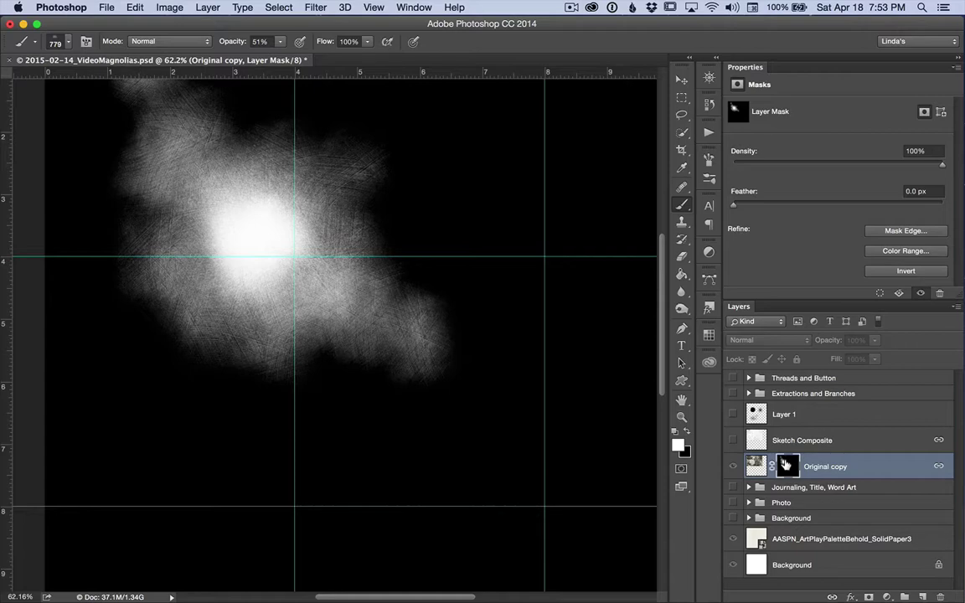
alt+click(786, 466)
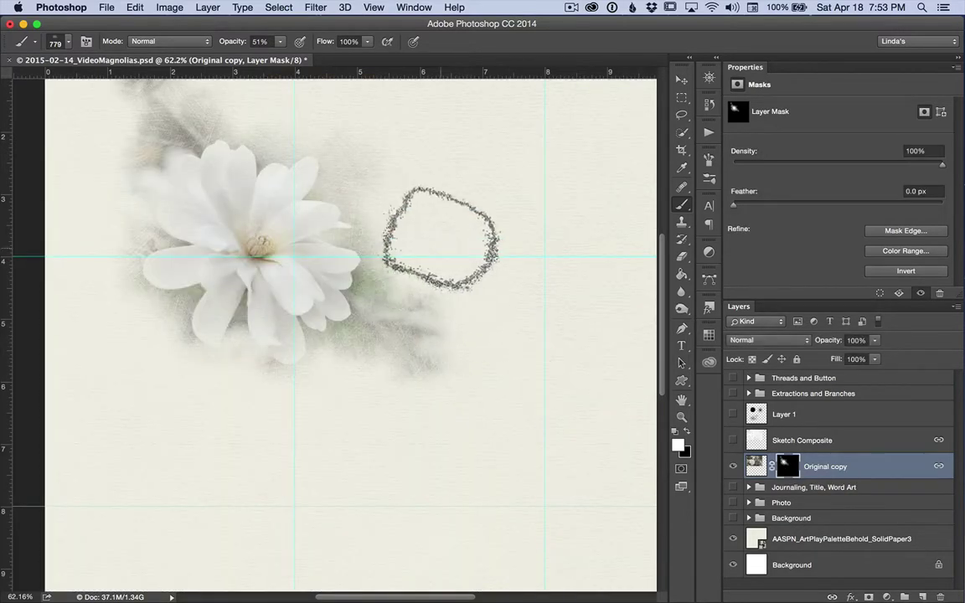
Examine the texture and soft blended edges of the masked flower, its petals and the branches up close
key(super+plus)
key(super+plus)
key(super+plus)
scroll(441, 238, up, 5)
scroll(441, 237, left, 4)
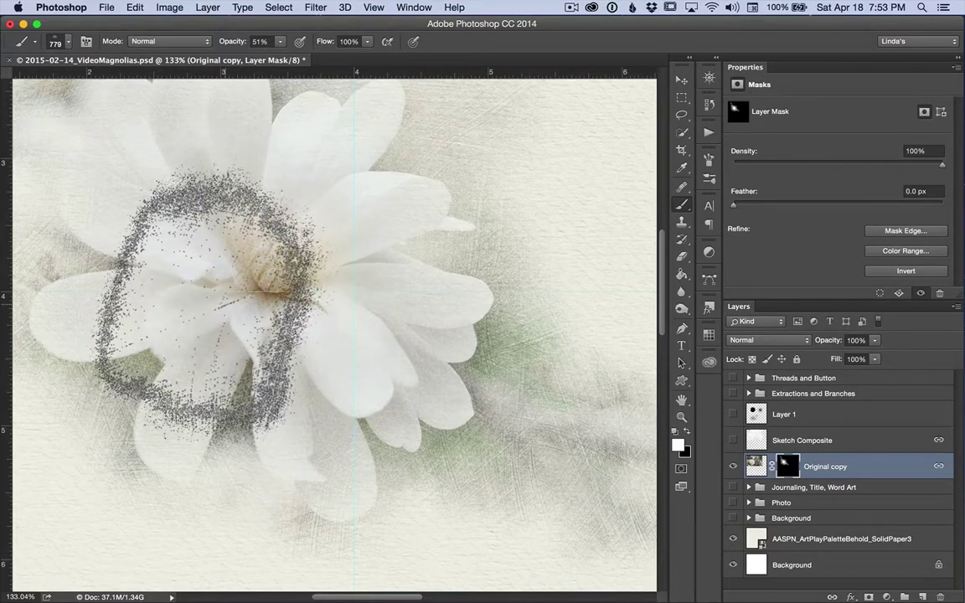
scroll(251, 226, up, 4)
scroll(252, 226, left, 4)
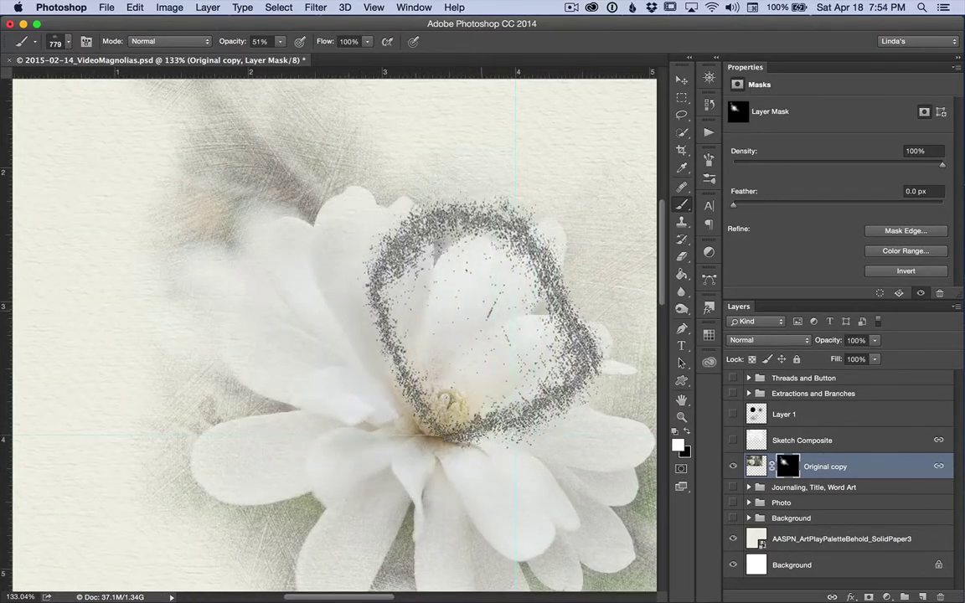
scroll(452, 348, down, 3)
scroll(452, 348, right, 5)
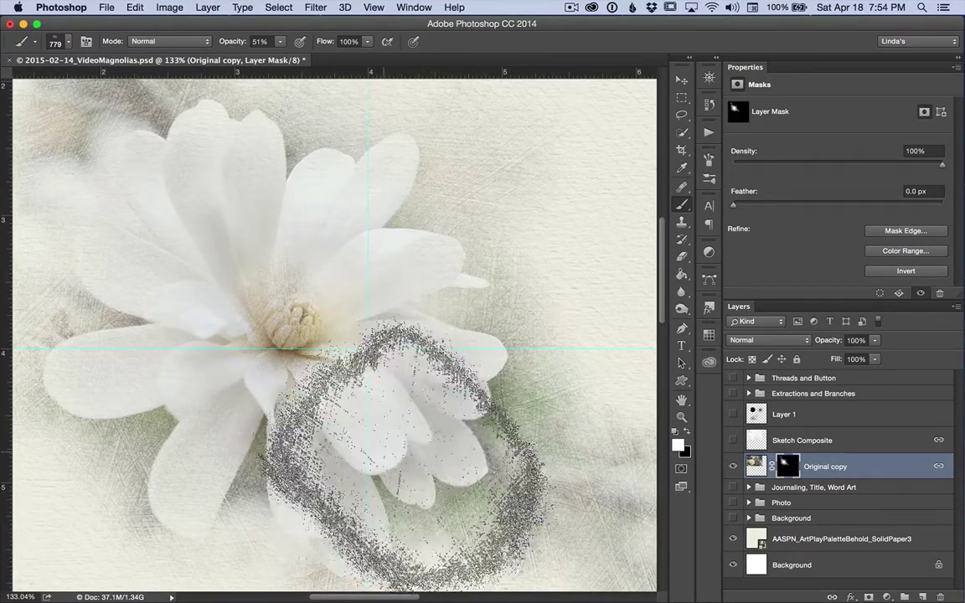
scroll(469, 428, down, 2)
scroll(469, 427, right, 3)
scroll(527, 428, down, 4)
scroll(527, 427, right, 5)
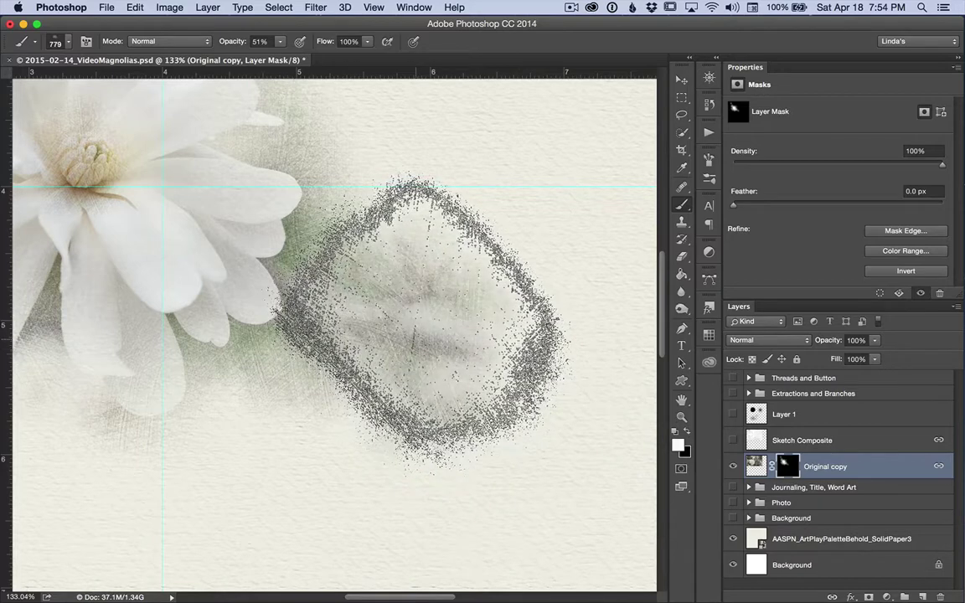
scroll(276, 360, up, 10)
scroll(276, 360, left, 8)
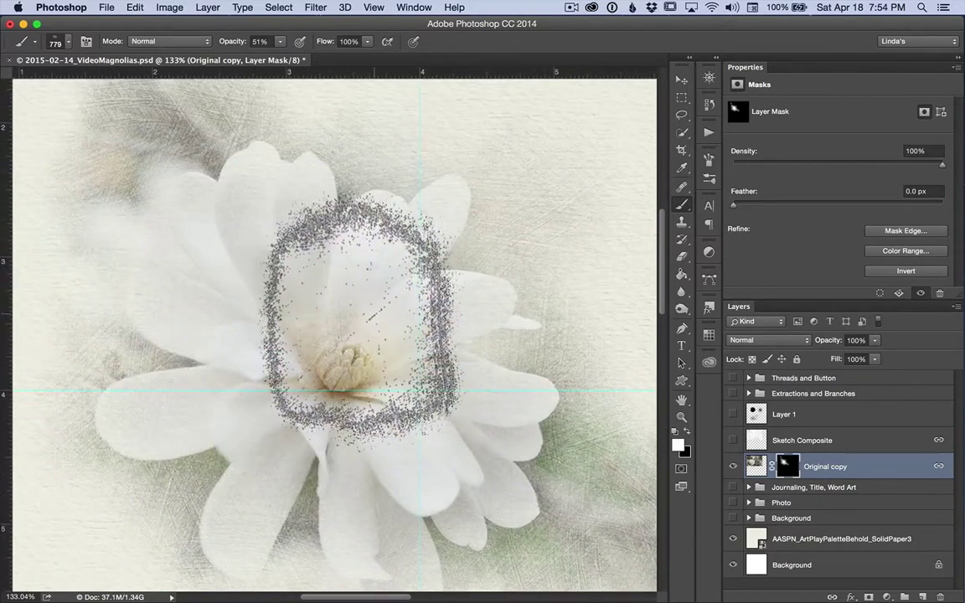
scroll(374, 321, up, 3)
scroll(375, 320, left, 3)
scroll(352, 352, down, 5)
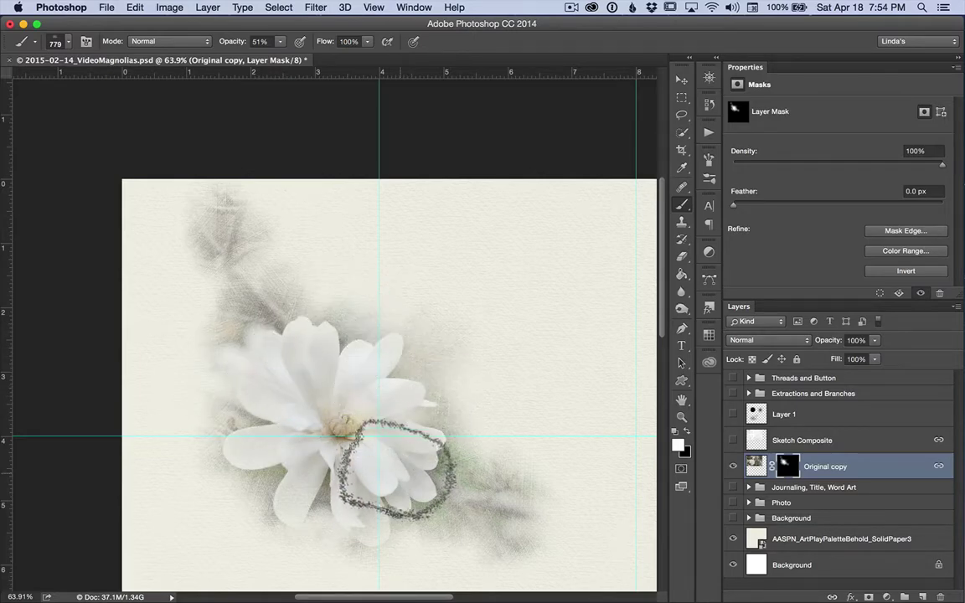
Show Sketch Composite, copy the Original copy layer mask onto it and make the copied mask active
click(732, 441)
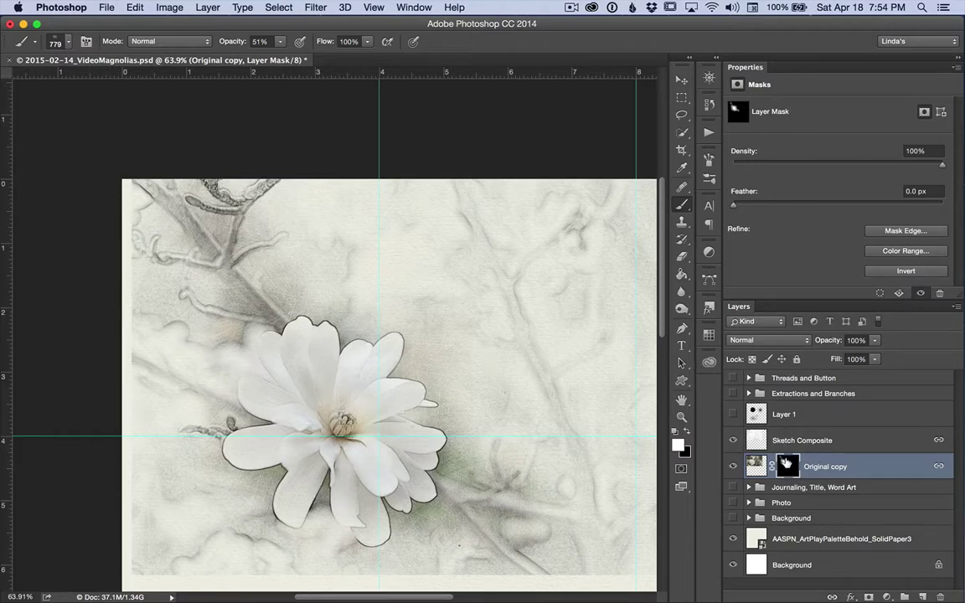
drag(786, 463, 786, 439)
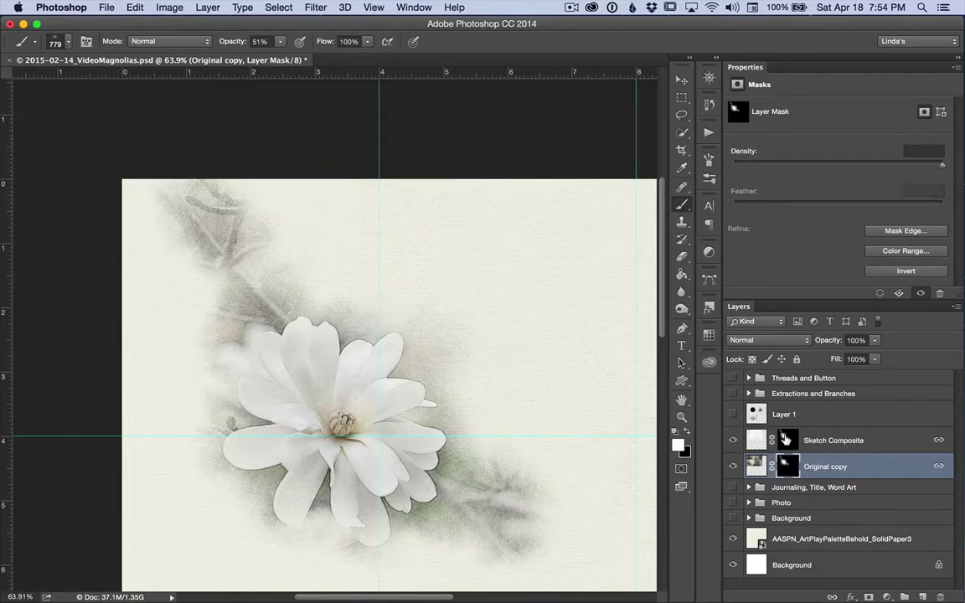
click(785, 439)
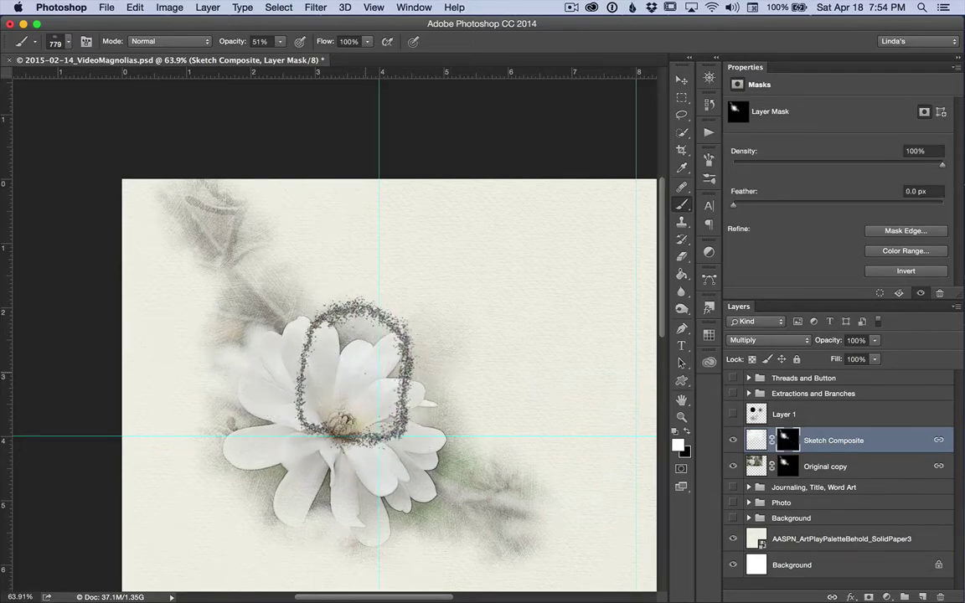
scroll(331, 352, up, 5)
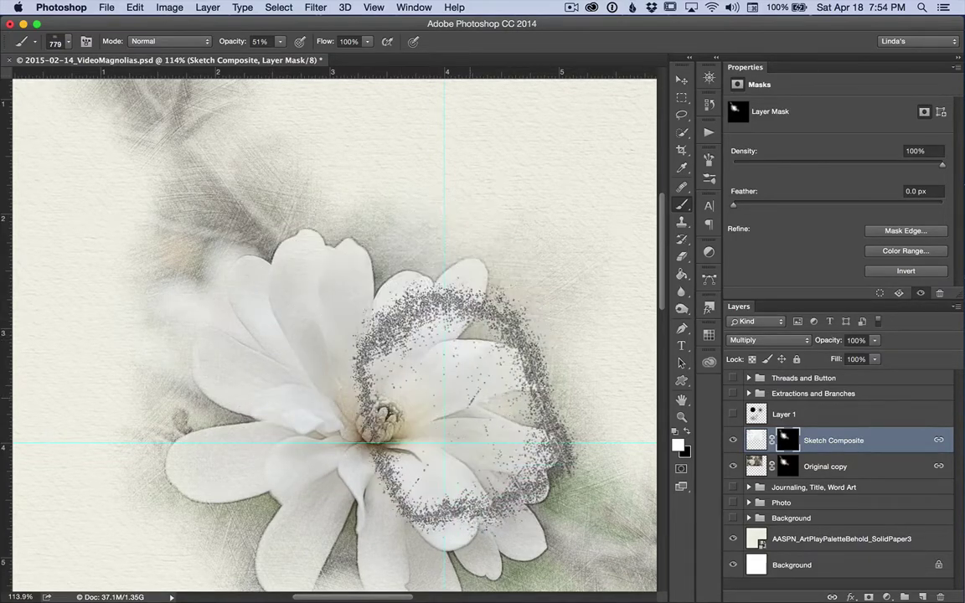
scroll(469, 427, down, 5)
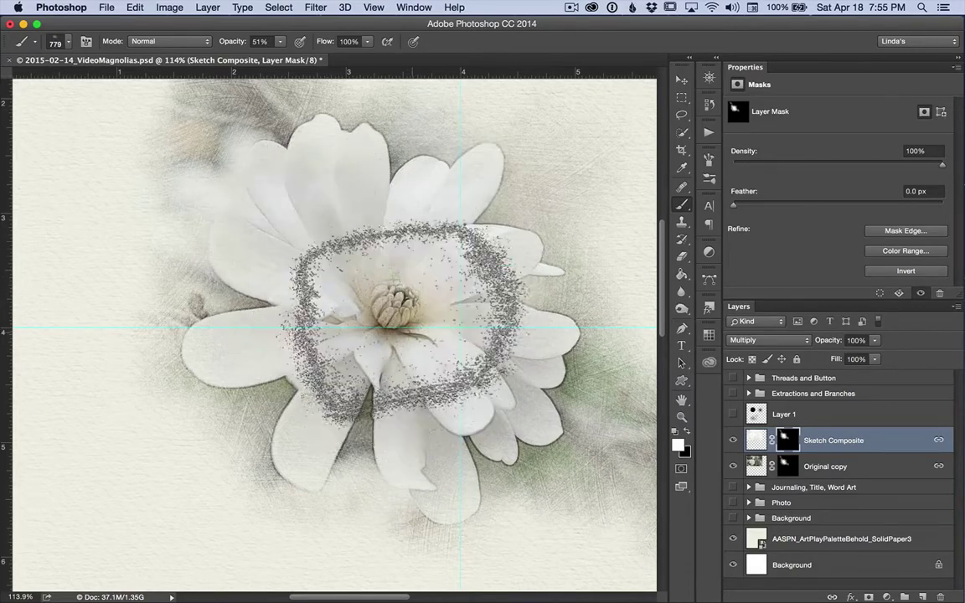
scroll(306, 276, down, 5)
scroll(341, 402, up, 1)
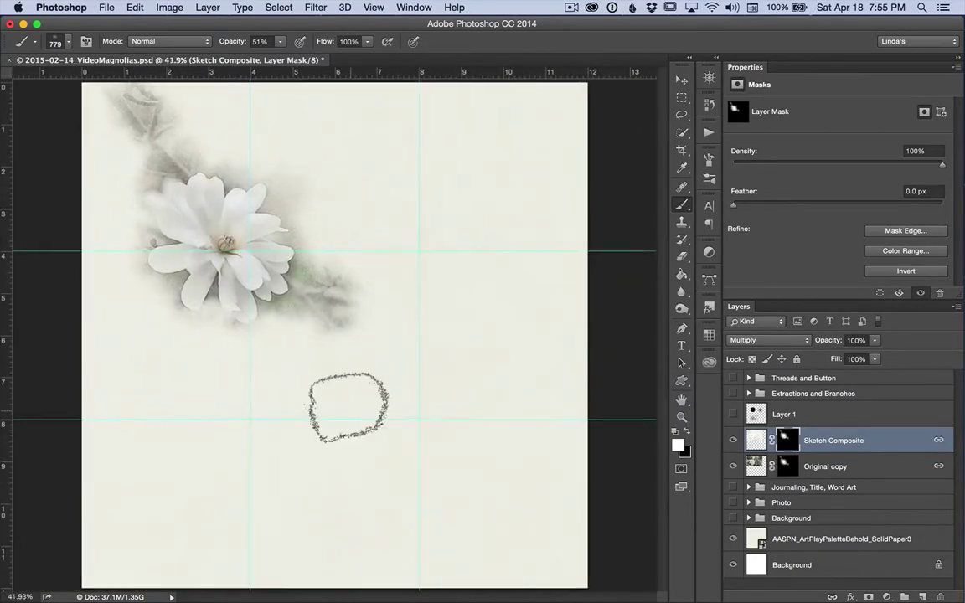